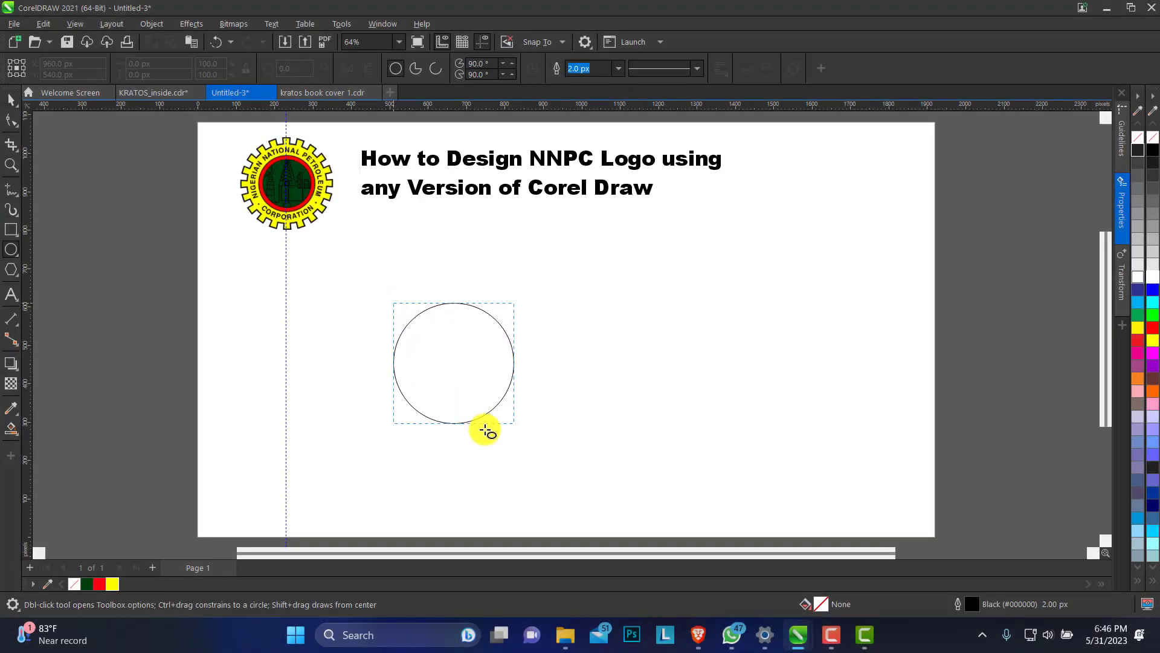
Move the circle into place and enlarge it to 584 px across.
{"action": "left_click", "coordinate": [315, 313]}
{"action": "left_click", "coordinate": [11, 98]}
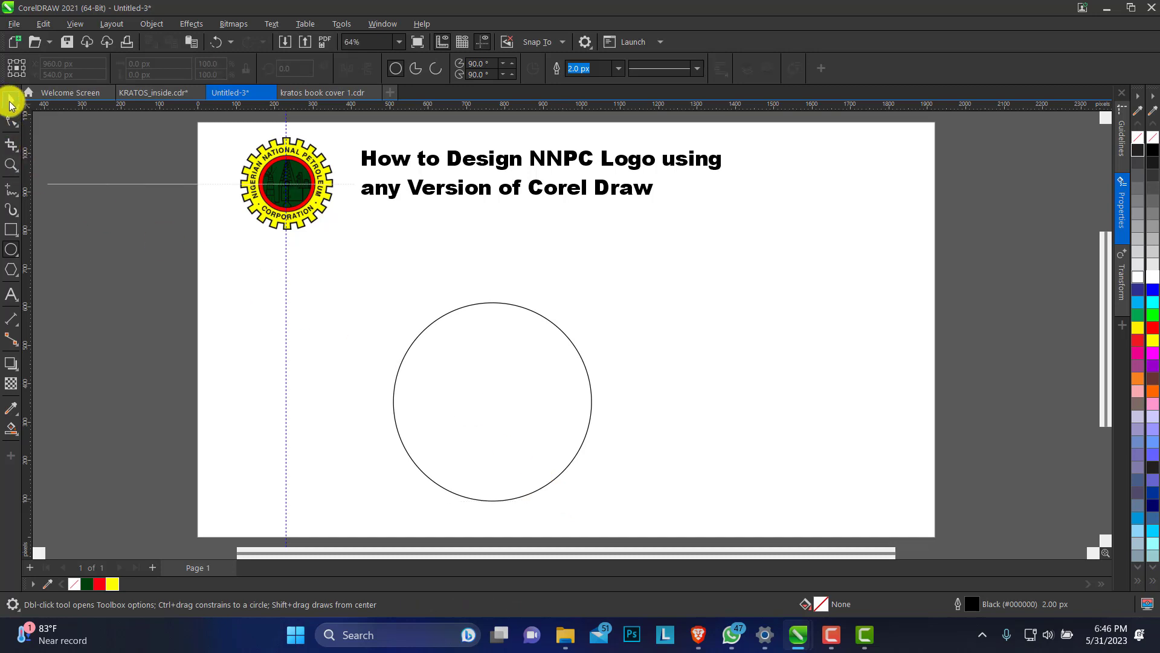
{"action": "left_click", "coordinate": [517, 348]}
{"action": "left_click_drag", "start_coordinate": [490, 393], "coordinate": [501, 359]}
{"action": "left_click_drag", "start_coordinate": [580, 467], "coordinate": [589, 477]}
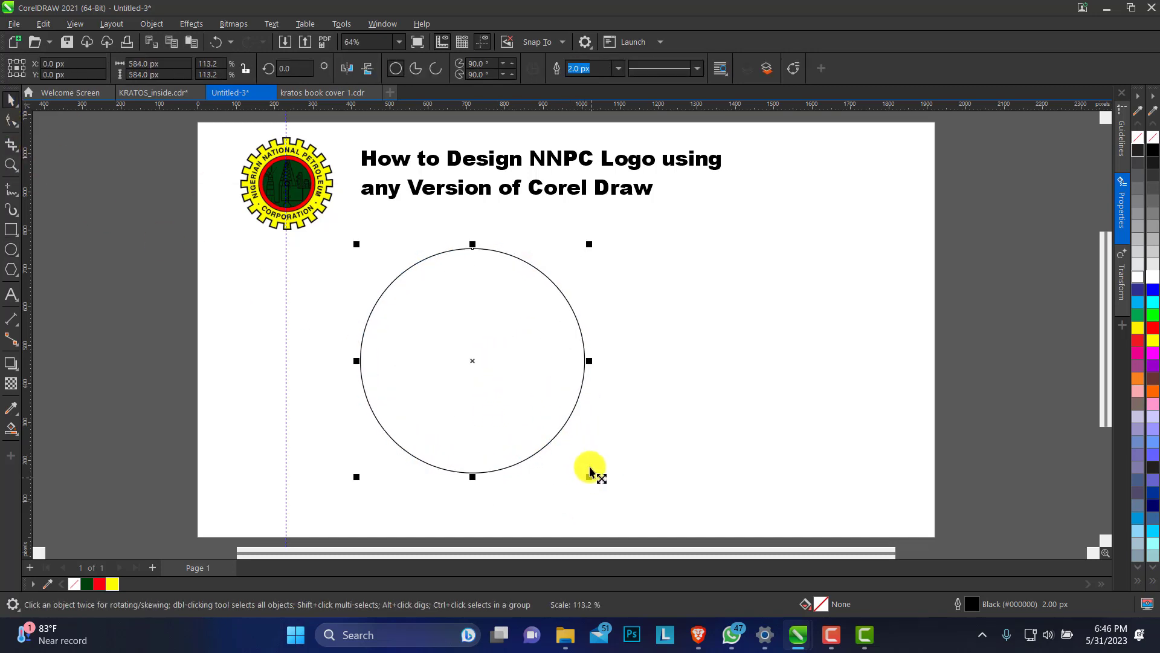
Draw a small square above the circle and nudge it down onto its top edge.
{"action": "left_click", "coordinate": [11, 232]}
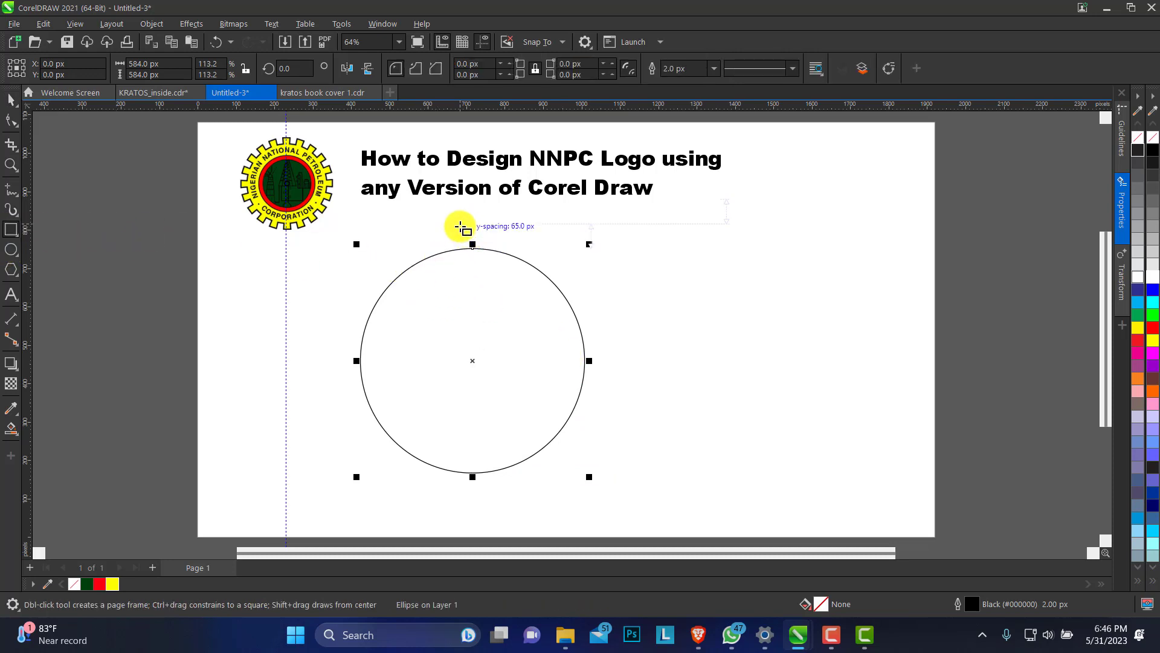
{"action": "left_click_drag", "start_coordinate": [460, 224], "coordinate": [487, 250]}
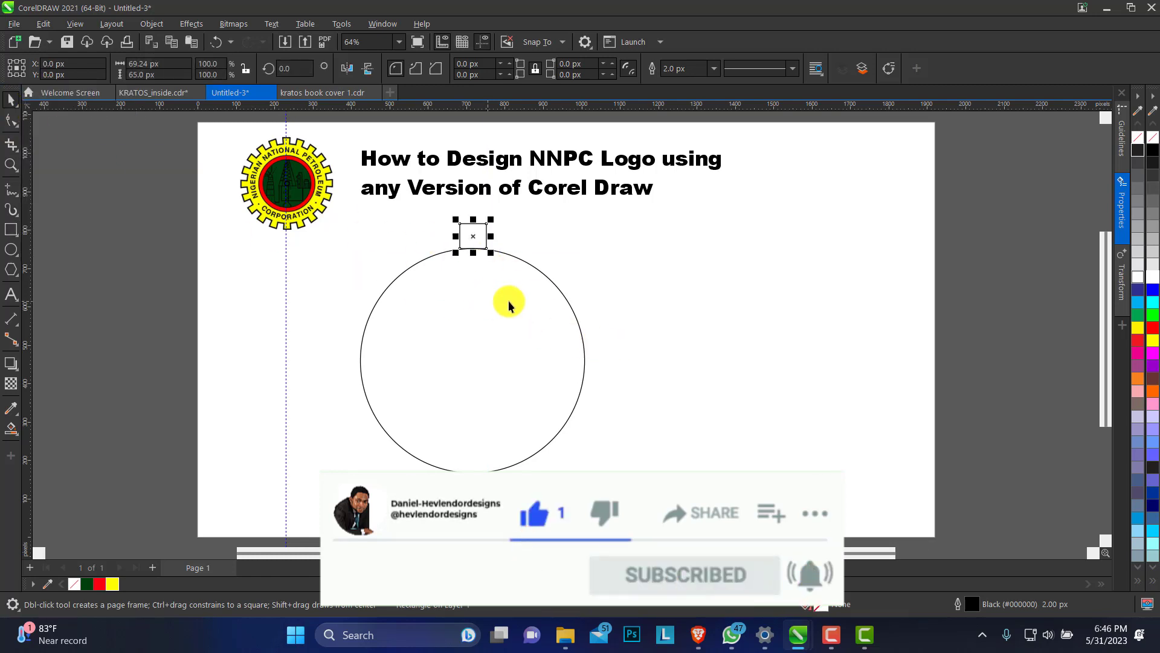
{"action": "key", "text": "space"}
{"action": "left_click", "coordinate": [511, 314], "text": "shift"}
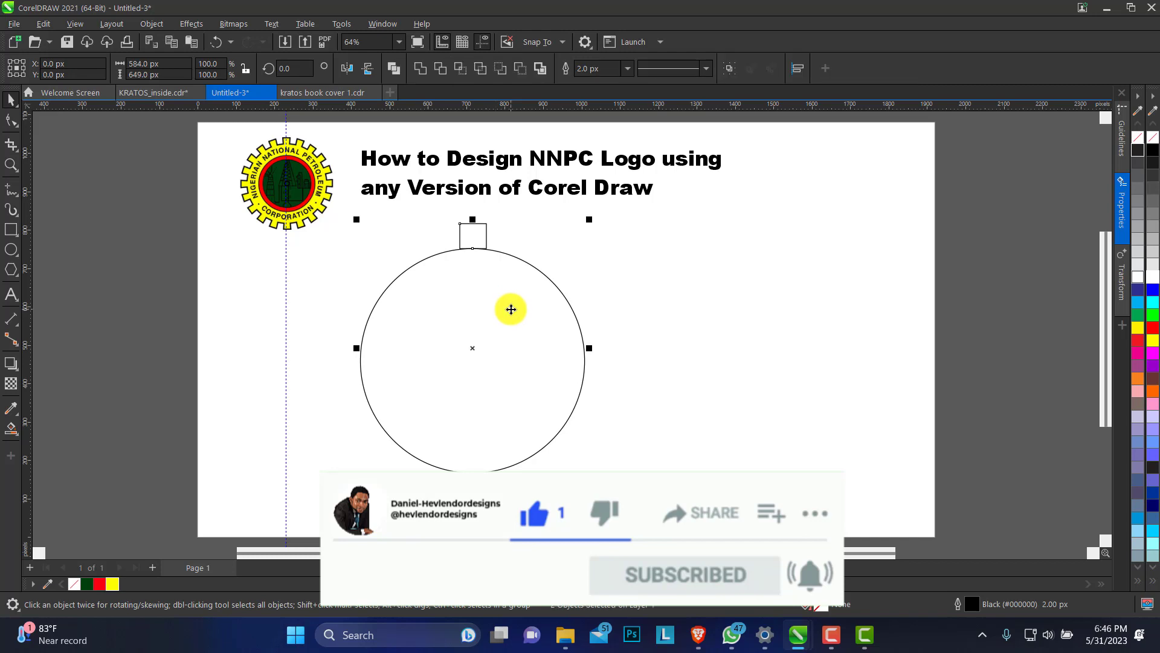
{"action": "left_click", "coordinate": [524, 236]}
{"action": "left_click", "coordinate": [466, 236]}
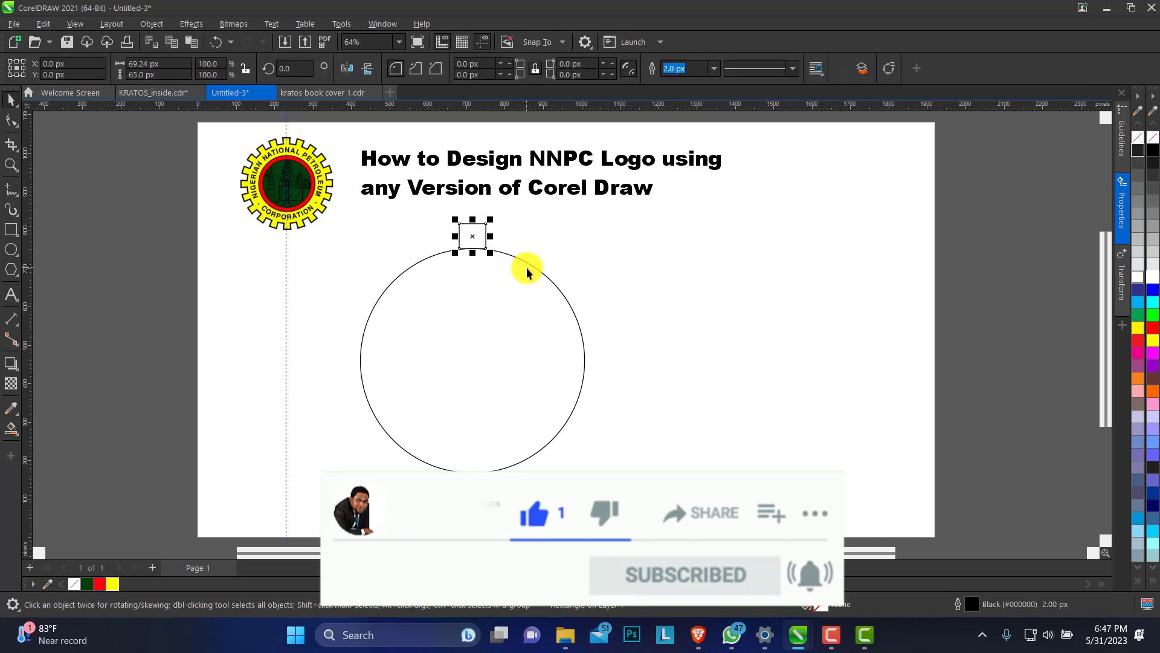
{"action": "key", "text": "Down"}
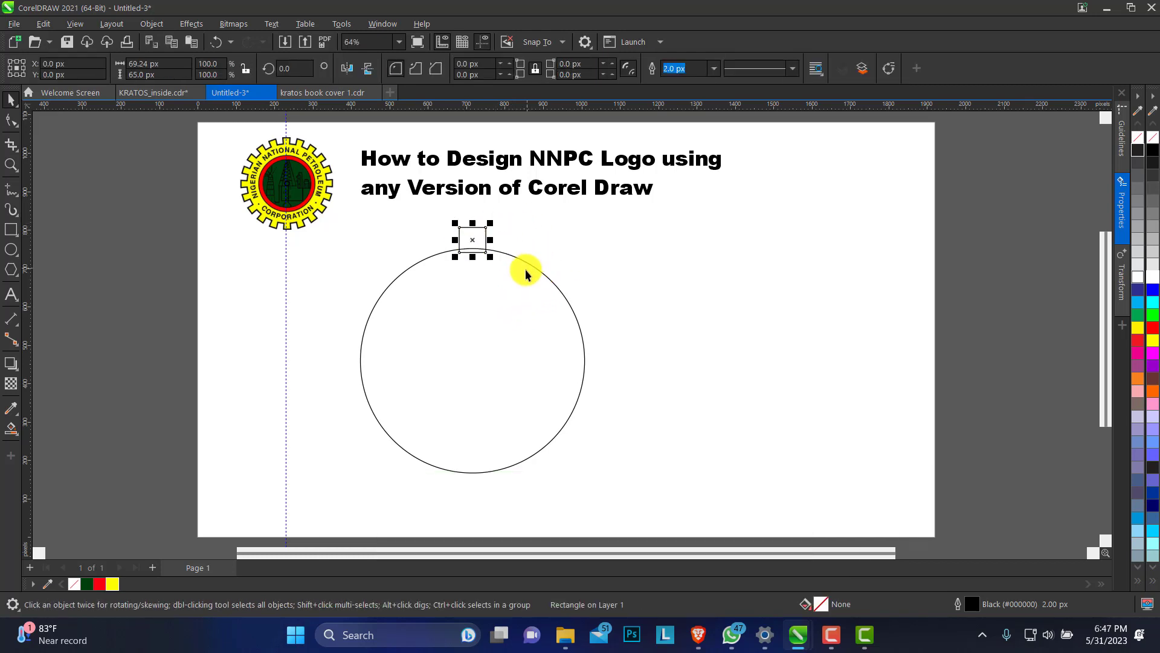
{"action": "left_click", "coordinate": [532, 251]}
Put the small square in rotate mode and show the Transform Rotate settings (20.0°, 1 copy).
{"action": "left_click", "coordinate": [473, 248]}
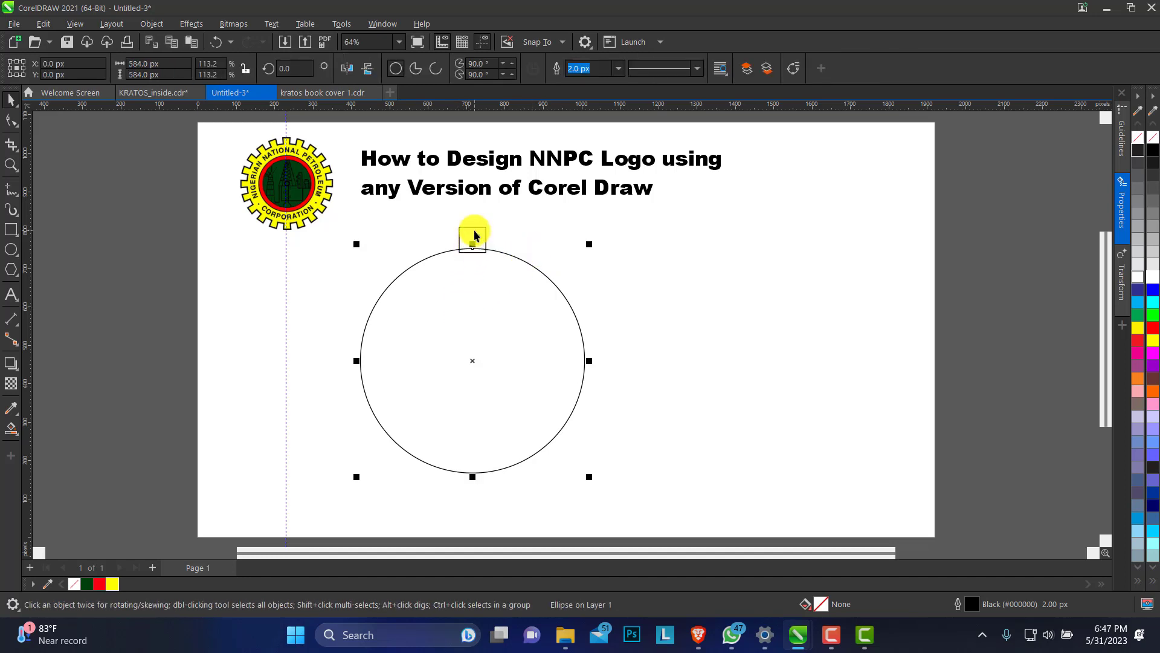
{"action": "left_click", "coordinate": [475, 236]}
{"action": "left_click", "coordinate": [474, 237]}
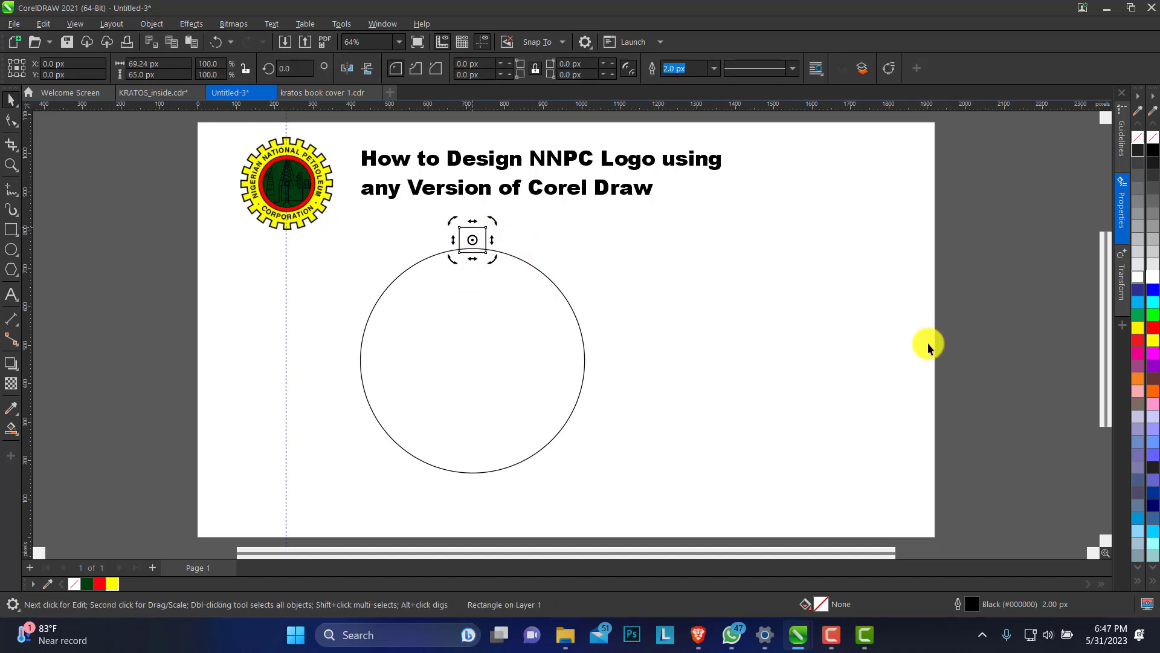
{"action": "left_click", "coordinate": [1122, 292]}
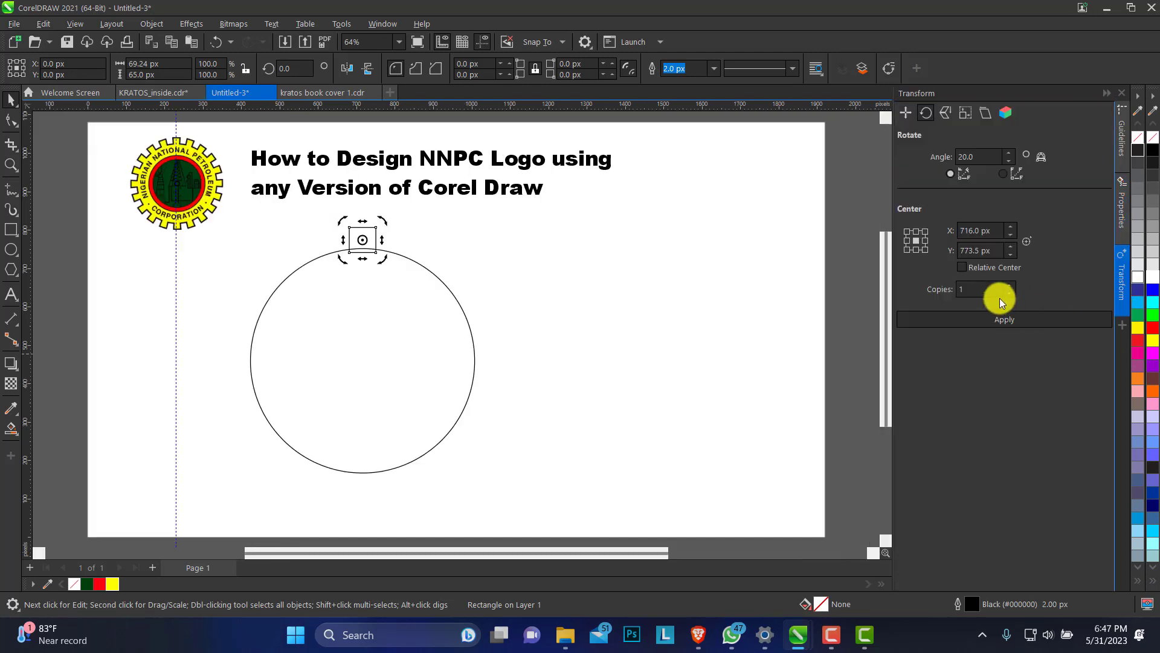
{"action": "left_click", "coordinate": [363, 248]}
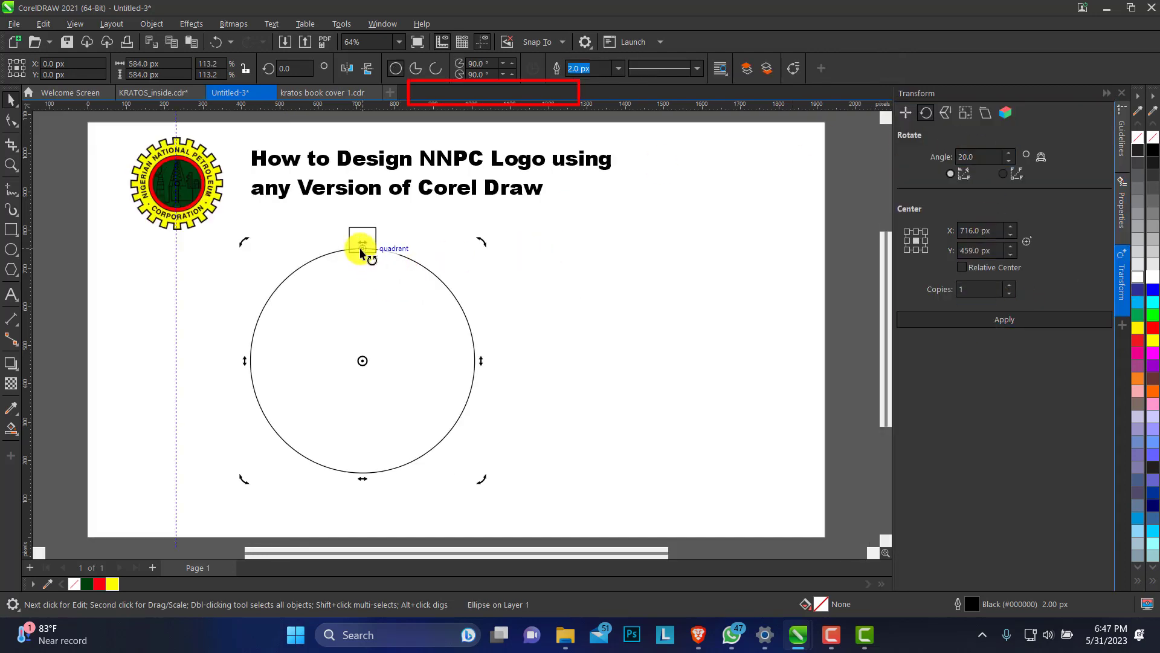
{"action": "left_click", "coordinate": [370, 240]}
{"action": "mouse_move", "coordinate": [756, 646]}
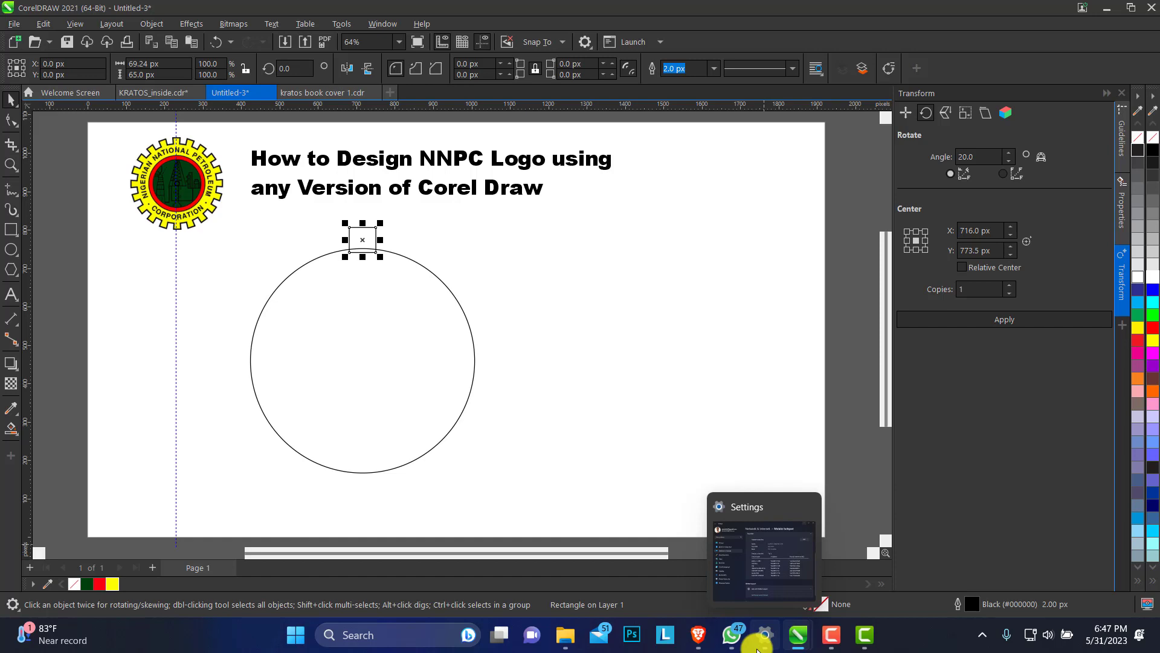
Compute 360 ÷ 20 in Windows Calculator, getting 18 degrees per tooth.
{"action": "key", "text": "XF86Calculator"}
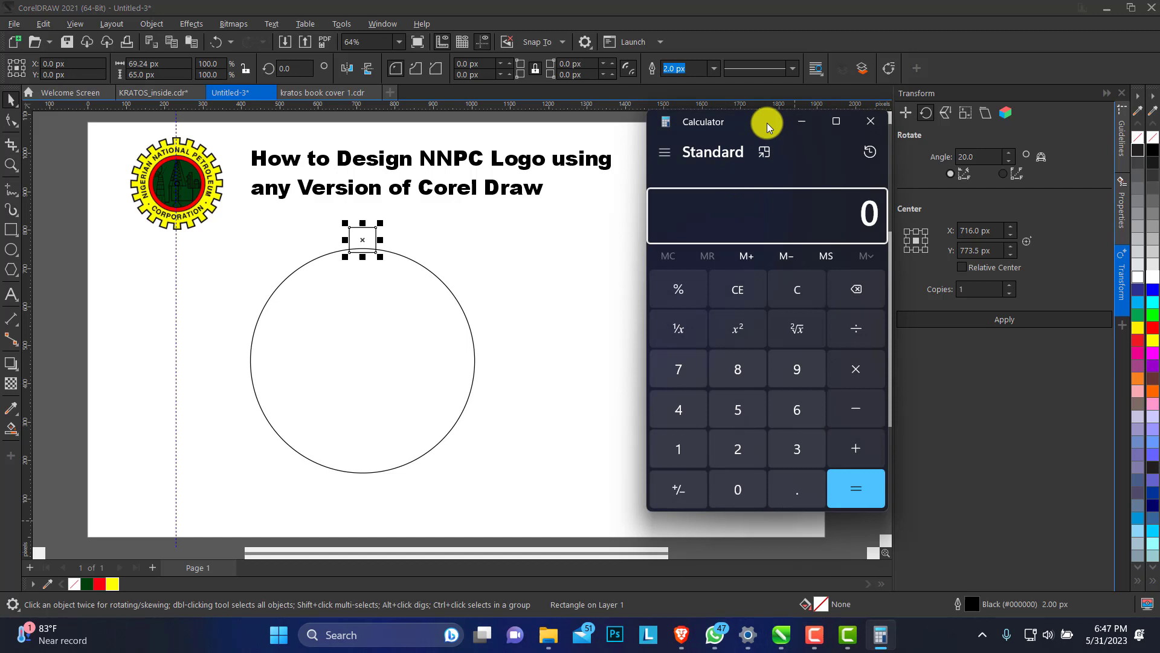
{"action": "left_click_drag", "start_coordinate": [767, 122], "coordinate": [738, 138]}
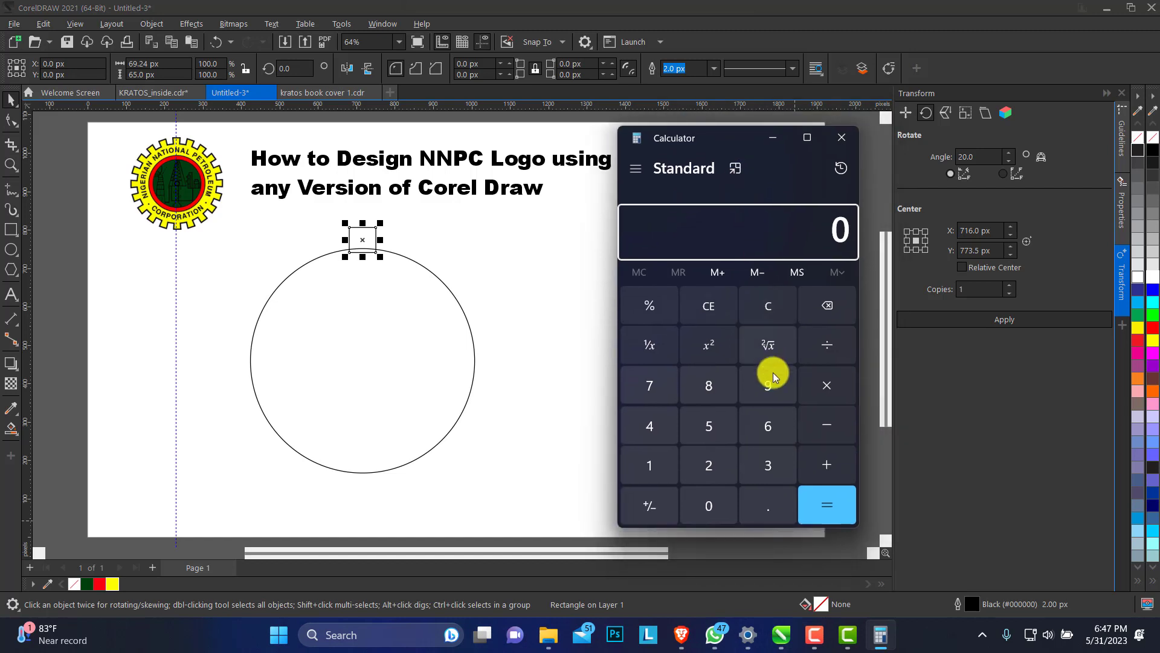
{"action": "left_click", "coordinate": [770, 467]}
{"action": "left_click", "coordinate": [763, 434]}
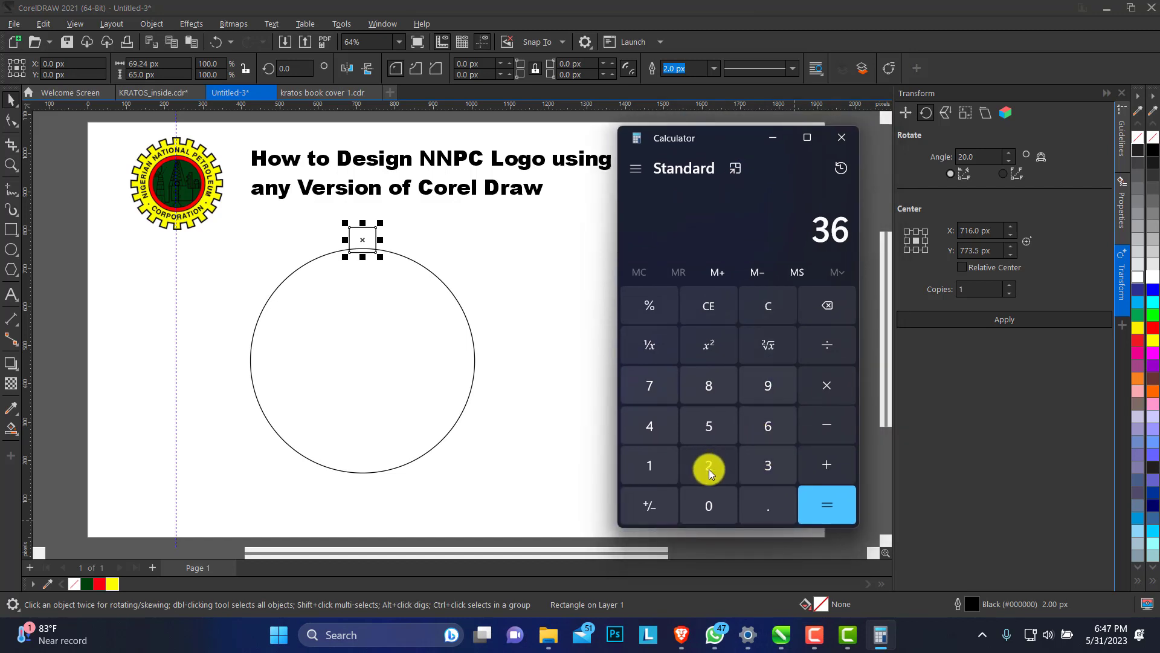
{"action": "left_click", "coordinate": [713, 505]}
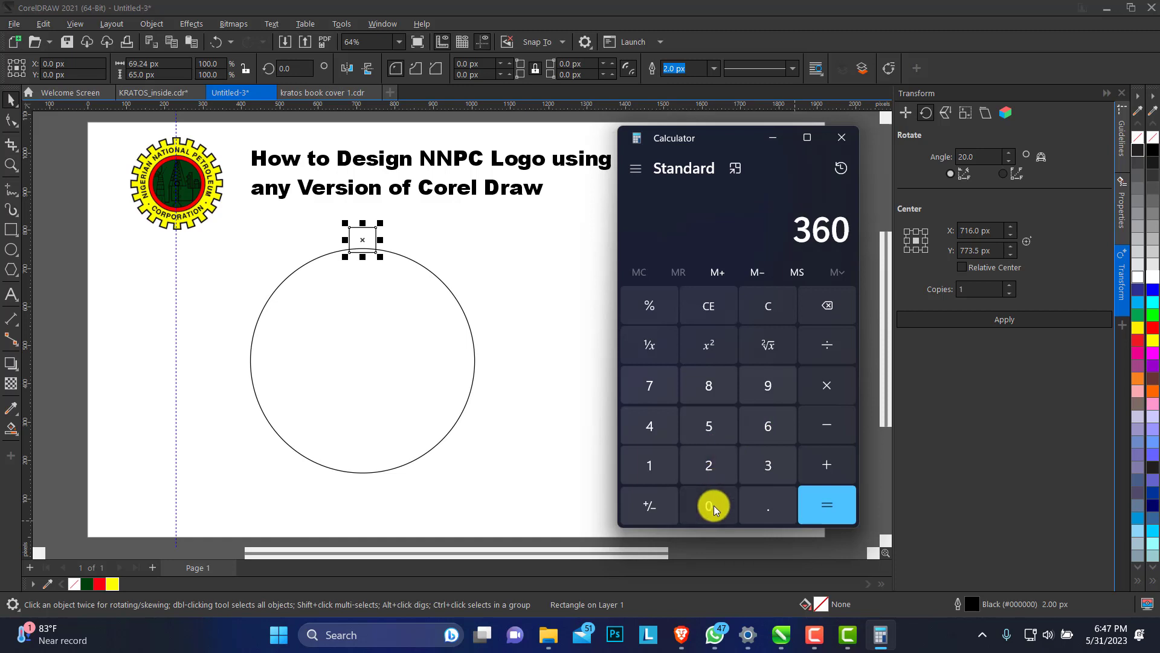
{"action": "left_click", "coordinate": [718, 469]}
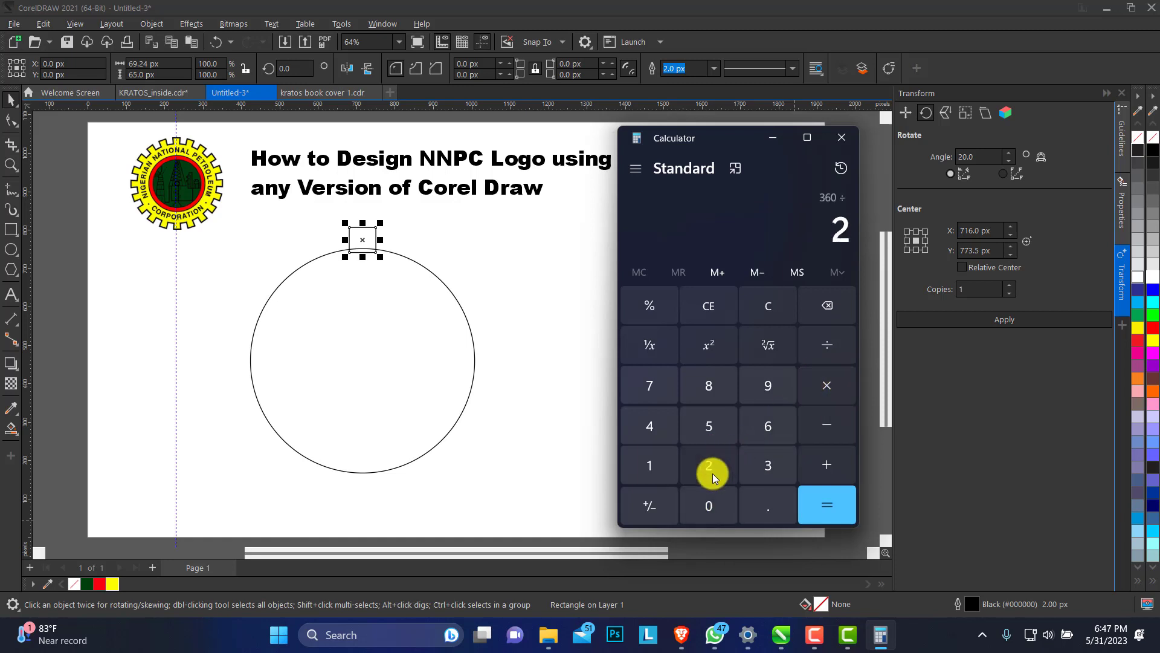
{"action": "left_click", "coordinate": [714, 502]}
{"action": "left_click", "coordinate": [836, 506]}
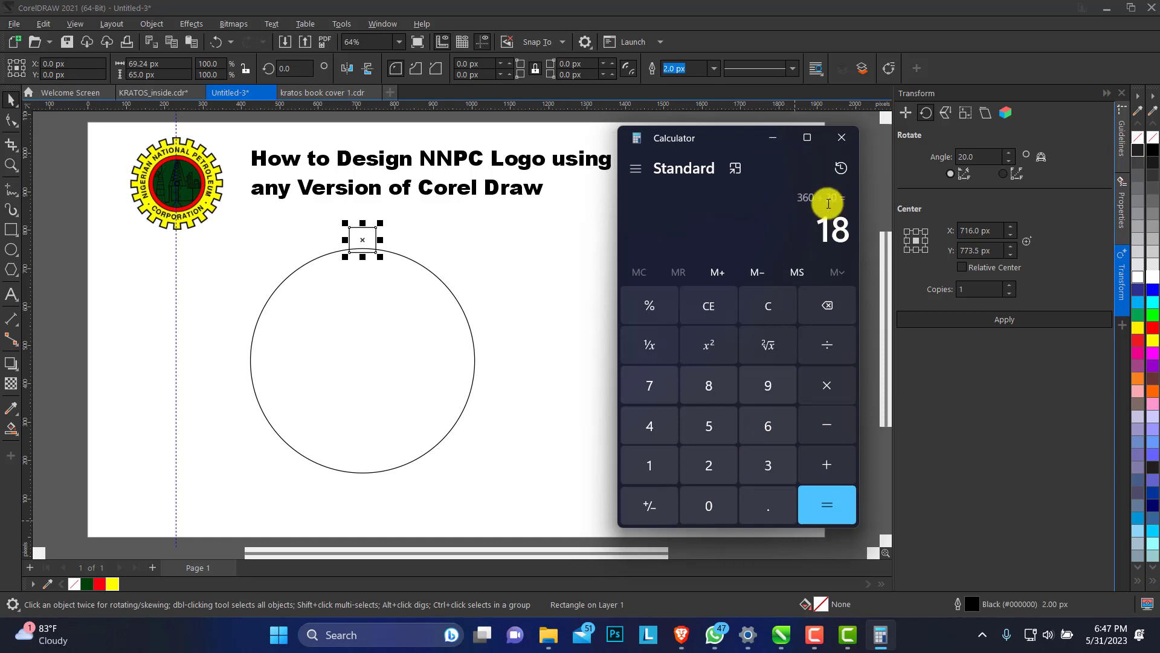
Set the rotation angle to 18° and move the square's pivot to the circle's centre (716, 439 px).
{"action": "left_click", "coordinate": [773, 137]}
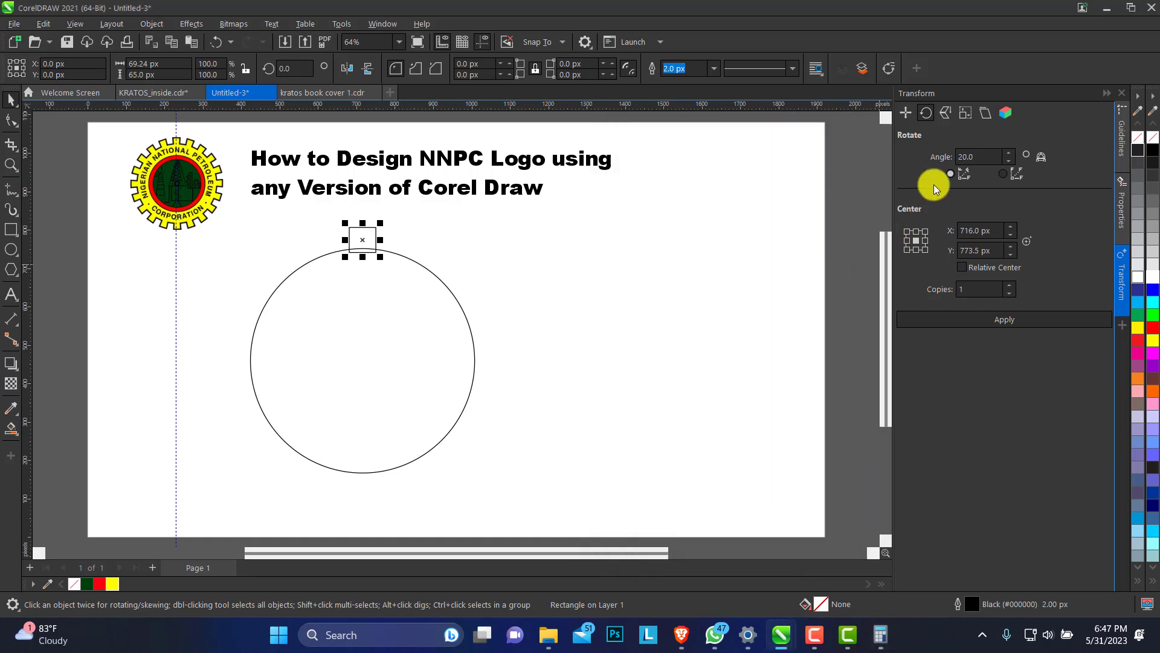
{"action": "double_click", "coordinate": [975, 159]}
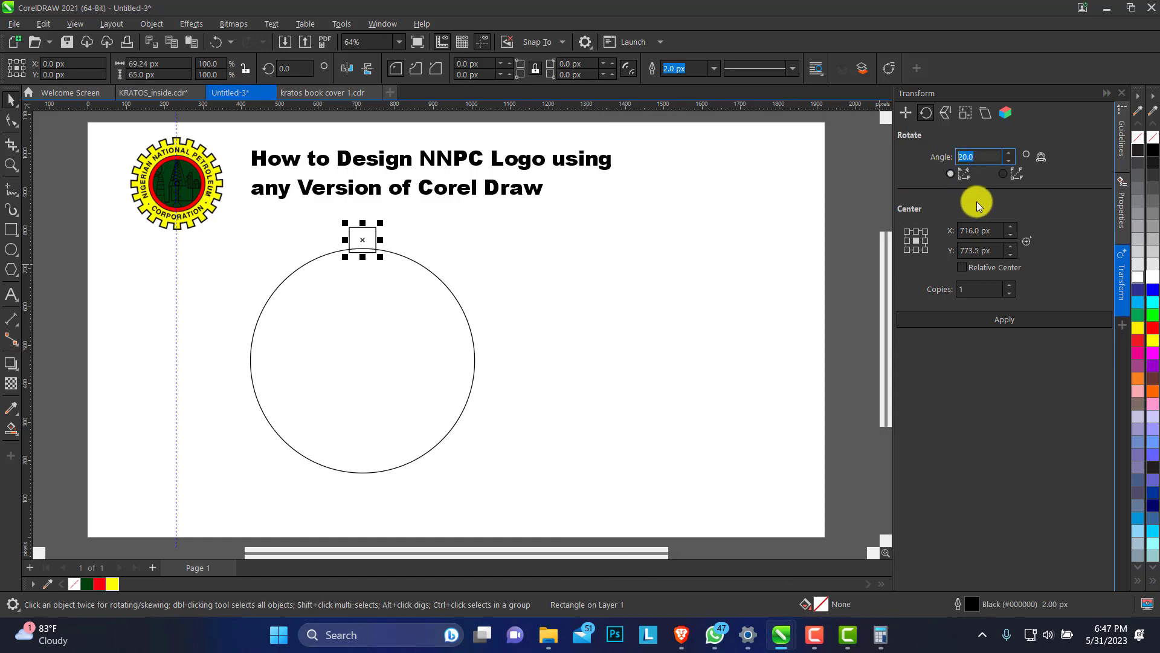
{"action": "type", "text": "18"}
{"action": "left_click", "coordinate": [366, 246]}
{"action": "mouse_move", "coordinate": [361, 240]}
{"action": "left_mouse_down"}
{"action": "mouse_move", "coordinate": [350, 326]}
{"action": "mouse_move", "coordinate": [362, 361]}
{"action": "left_mouse_up"}
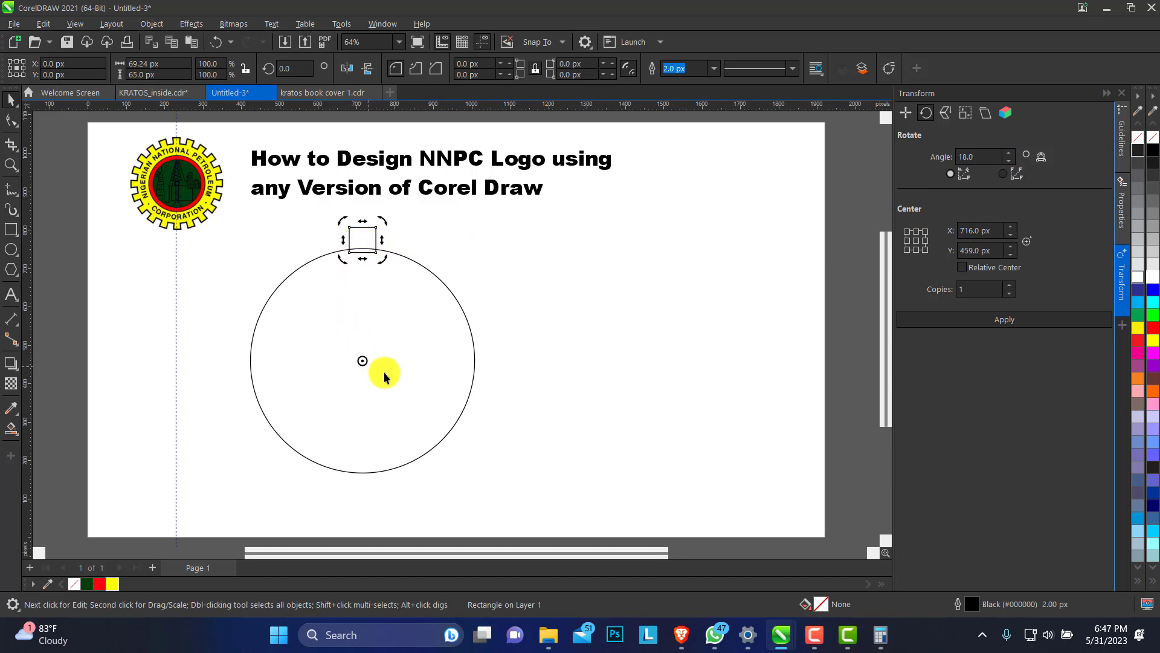
Apply the 18° rotation repeatedly to copy the square all the way around the circle.
{"action": "left_click", "coordinate": [1011, 318]}
{"action": "left_click", "coordinate": [1011, 317]}
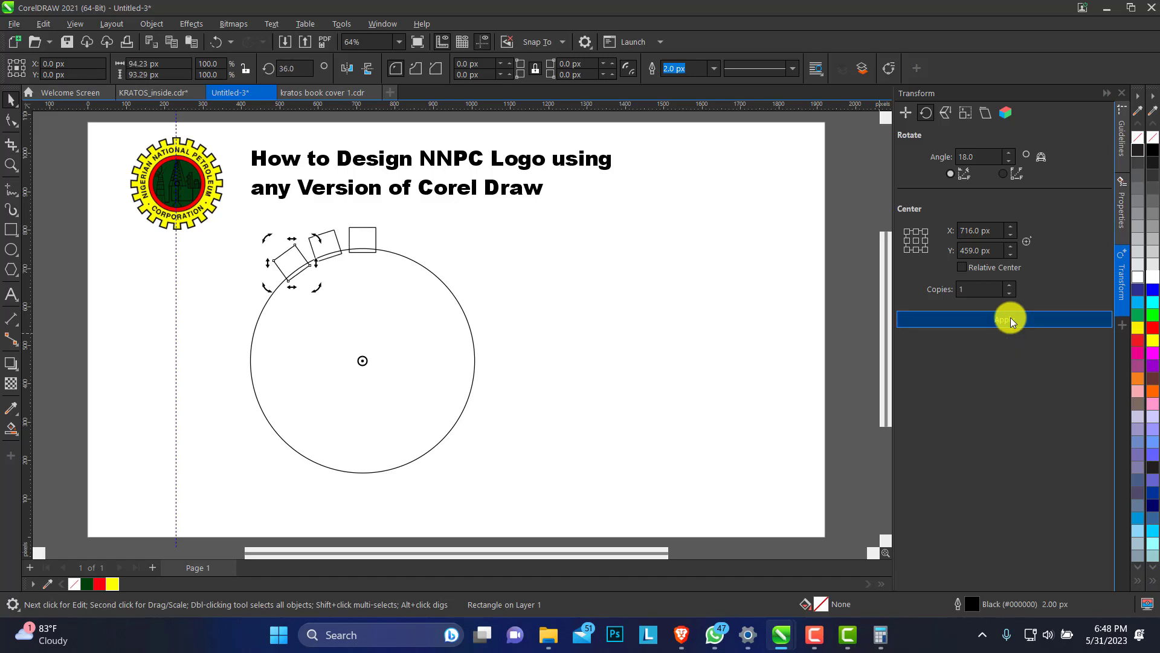
{"action": "left_click", "coordinate": [1011, 318]}
{"action": "left_click", "coordinate": [1010, 318]}
{"action": "left_click", "coordinate": [1010, 318]}
{"action": "left_click", "coordinate": [1011, 317]}
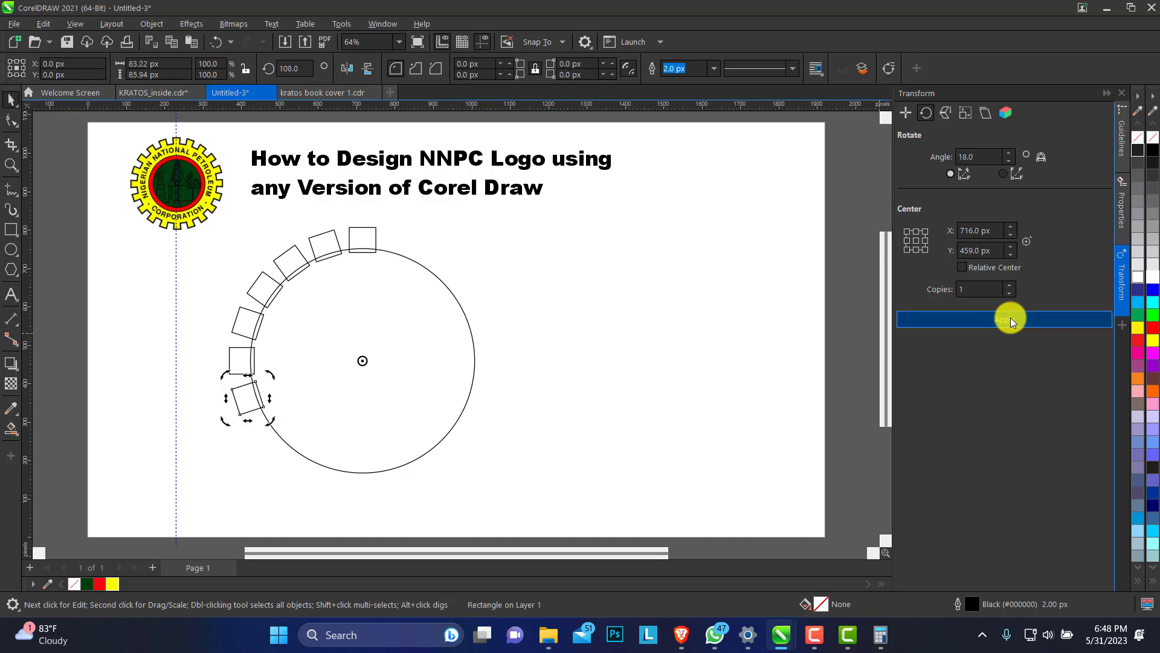
{"action": "left_click", "coordinate": [1010, 317]}
{"action": "left_click", "coordinate": [1011, 318]}
{"action": "left_click", "coordinate": [1012, 318]}
{"action": "left_click", "coordinate": [1012, 318]}
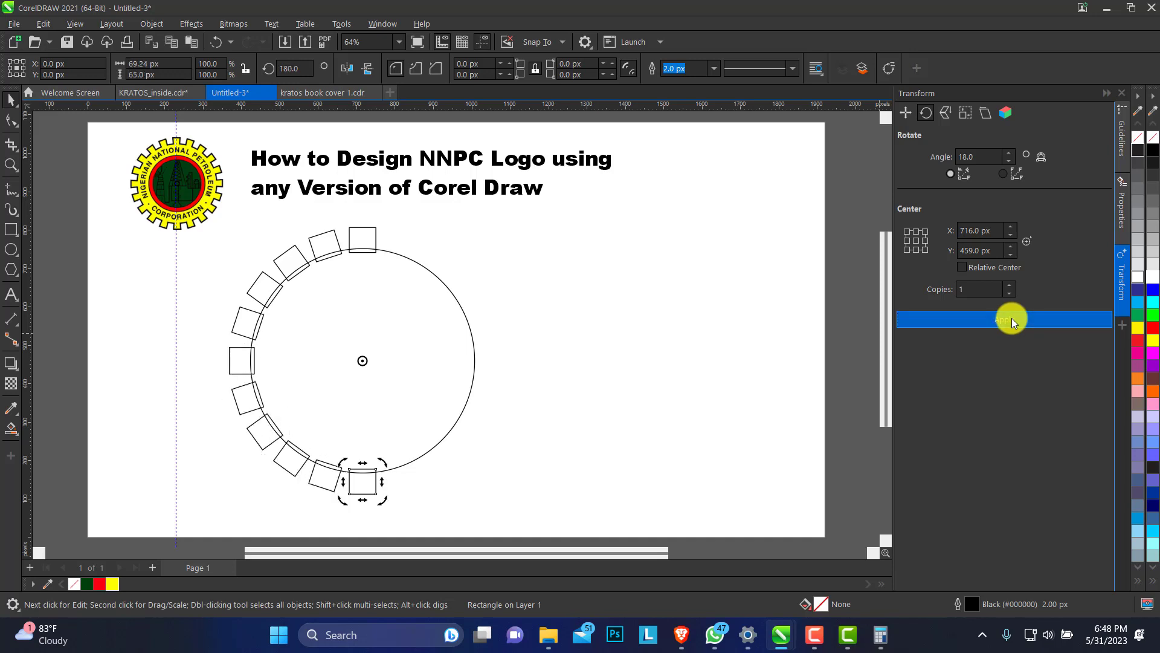
{"action": "left_click", "coordinate": [1011, 318]}
{"action": "left_click", "coordinate": [1012, 318]}
{"action": "left_click", "coordinate": [1011, 318]}
{"action": "left_click", "coordinate": [1012, 318]}
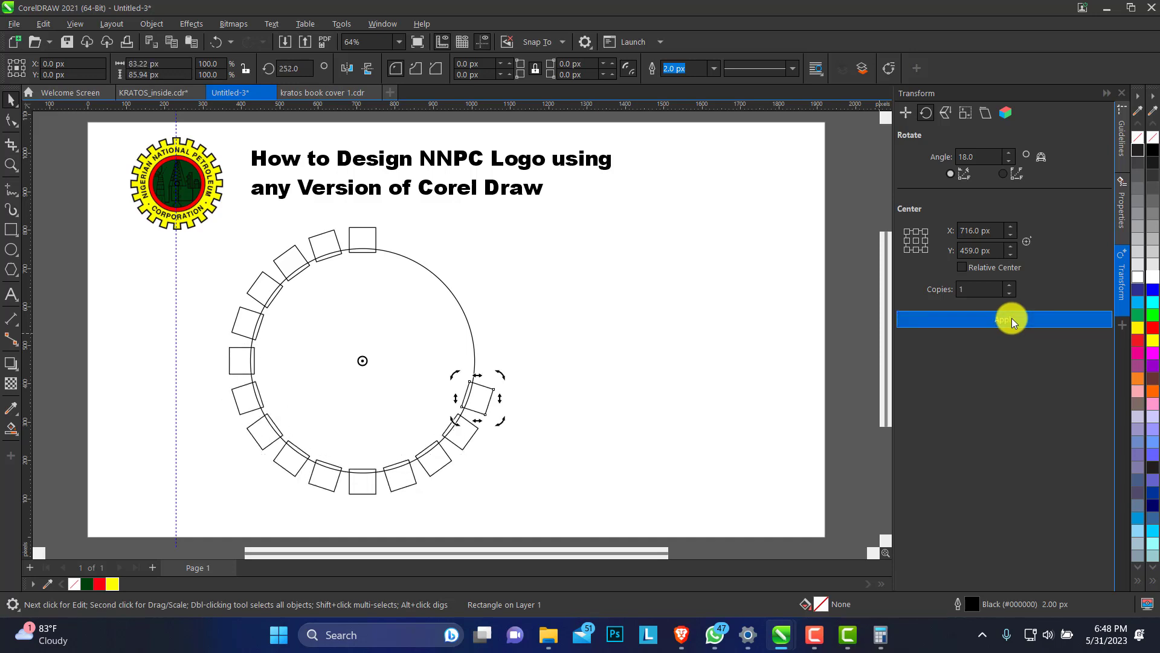
{"action": "left_click", "coordinate": [1012, 317]}
{"action": "left_click", "coordinate": [1012, 318]}
{"action": "left_click", "coordinate": [1011, 318]}
{"action": "left_click", "coordinate": [1011, 318]}
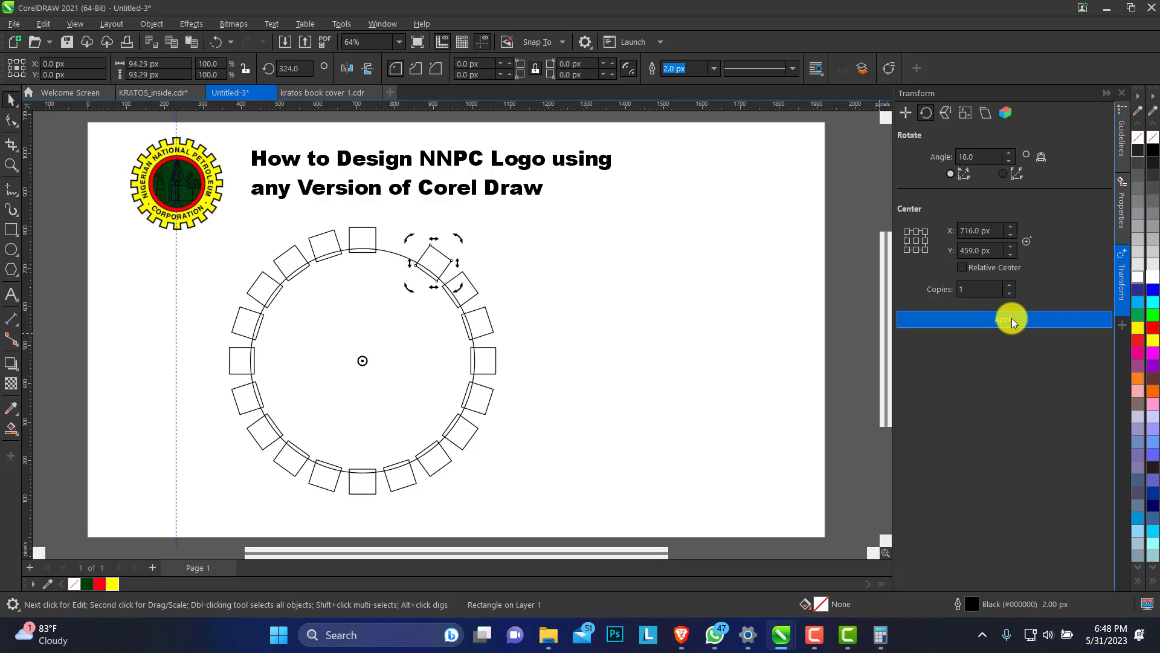
{"action": "left_click", "coordinate": [1011, 318]}
Select the ring of squares with the circle and weld them into one gear outline.
{"action": "left_click", "coordinate": [473, 234]}
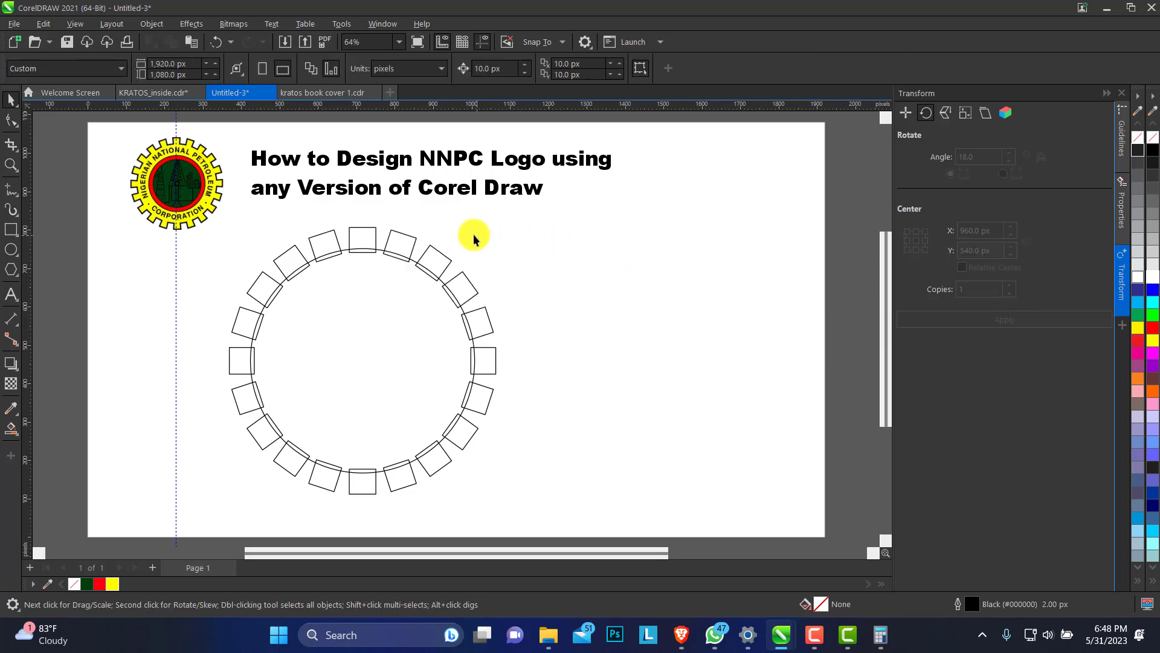
{"action": "left_click_drag", "start_coordinate": [592, 212], "coordinate": [186, 509]}
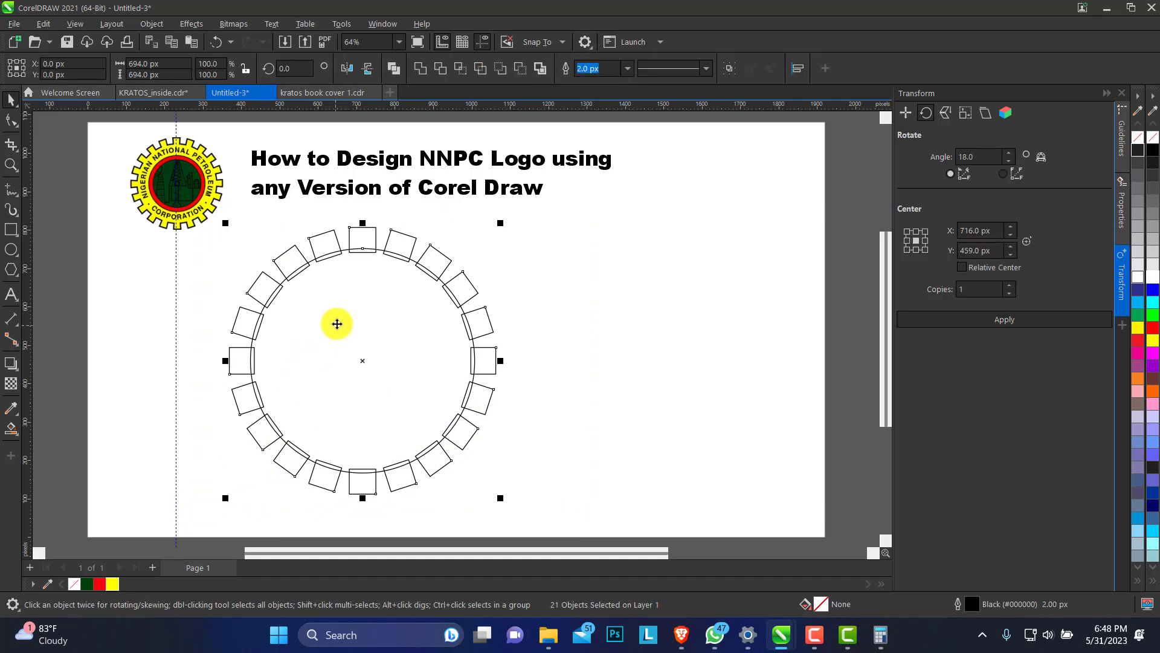
{"action": "left_click", "coordinate": [421, 70]}
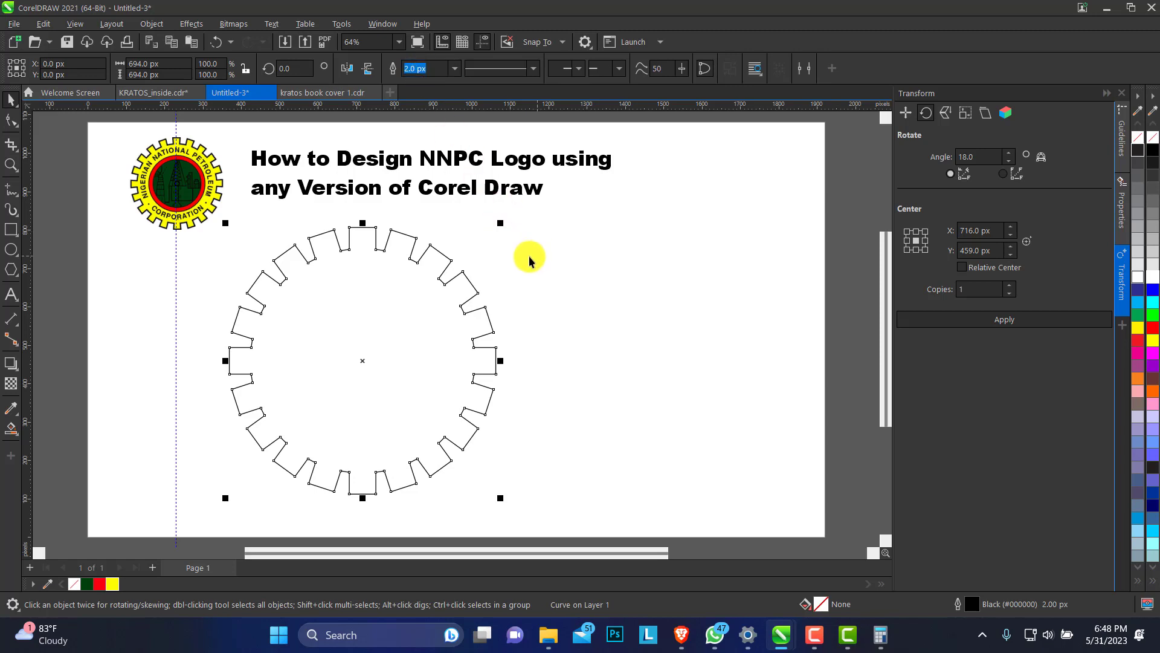
{"action": "left_click", "coordinate": [12, 250]}
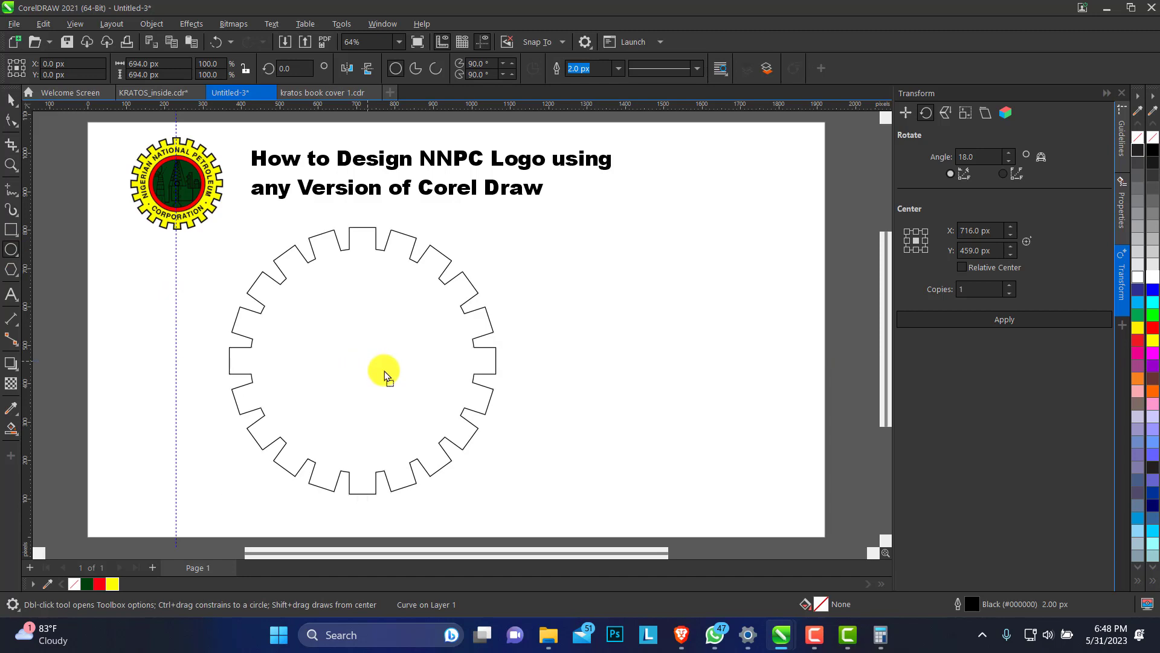
Draw a circle and centre it on the gear with the E and C align keys.
{"action": "key", "text": "ctrl+z"}
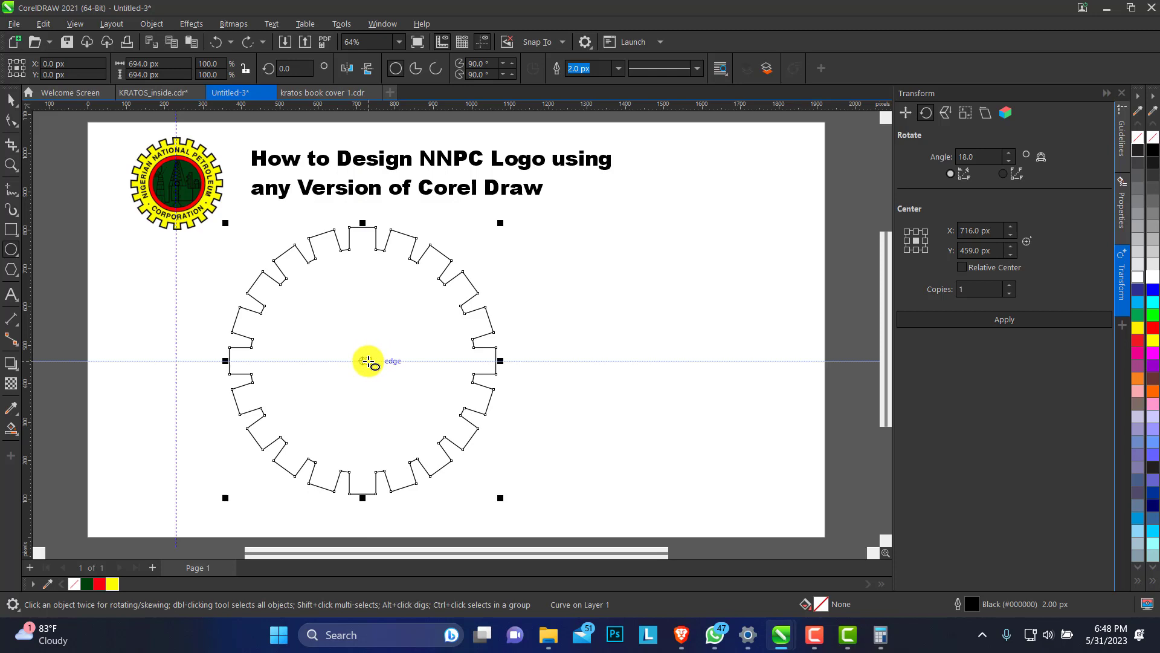
{"action": "left_click_drag", "start_coordinate": [368, 361], "coordinate": [457, 436]}
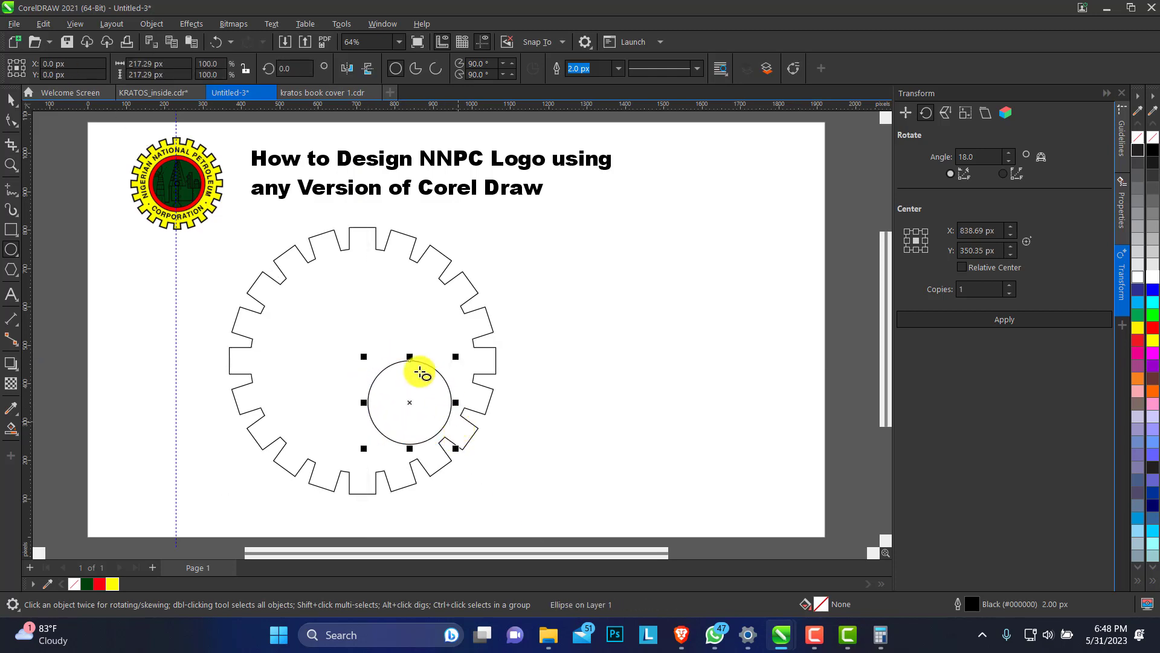
{"action": "key", "text": "ctrl+a"}
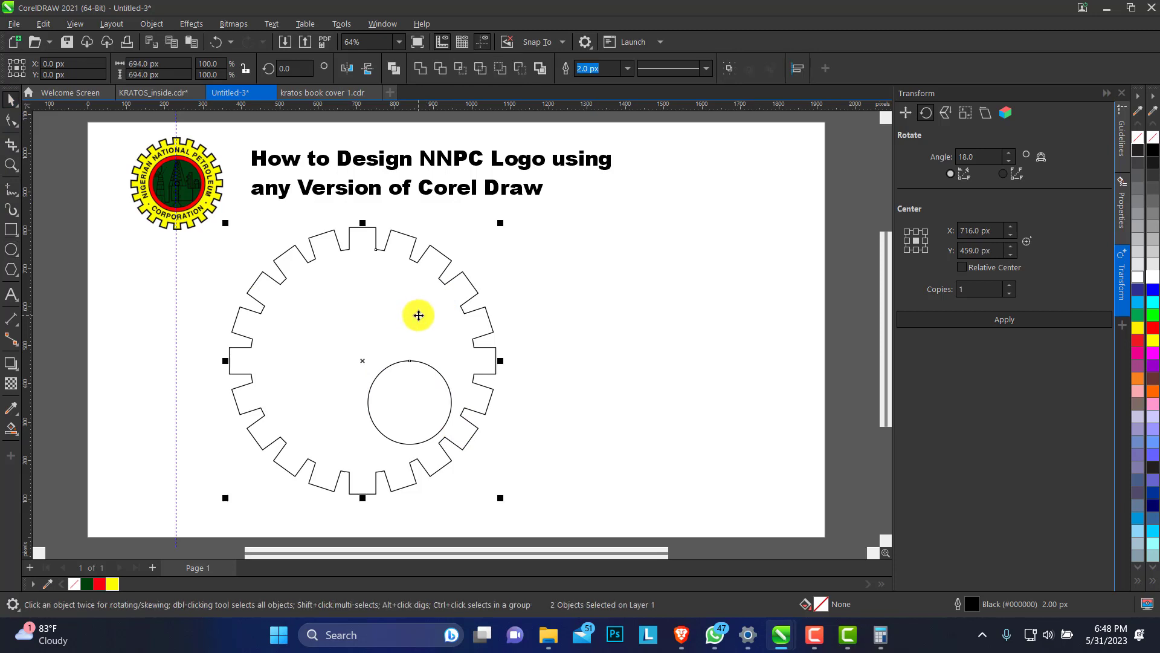
{"action": "key", "text": "e"}
{"action": "key", "text": "c"}
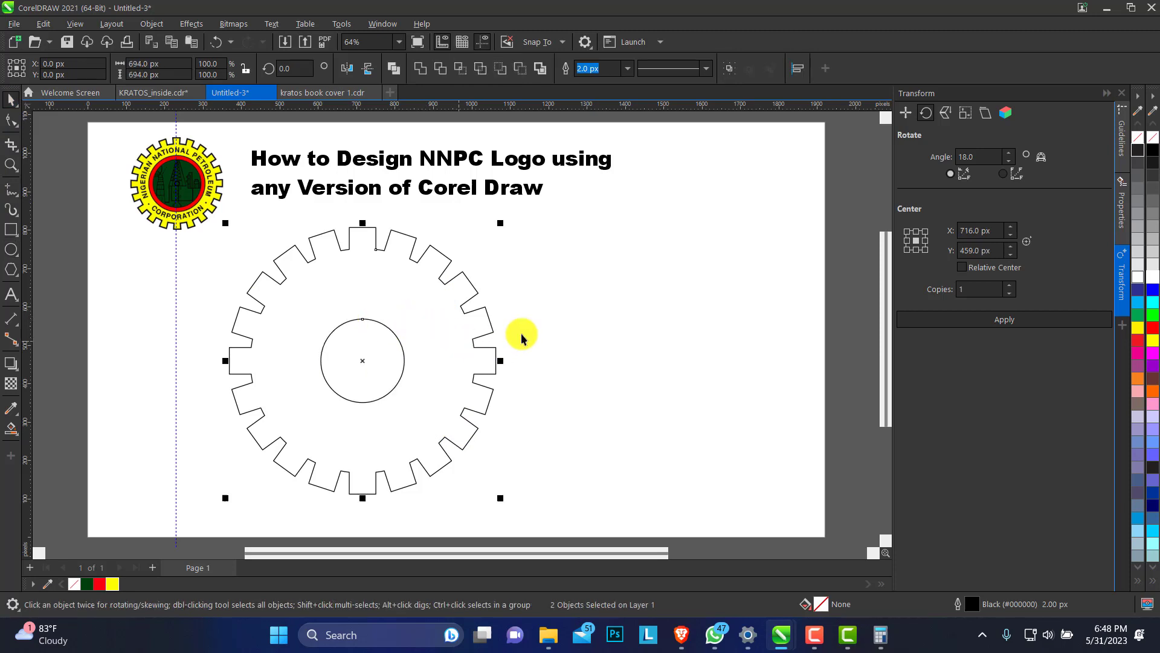
Scale up a 430.4 px copy of the circle and fill it red.
{"action": "left_click", "coordinate": [397, 339]}
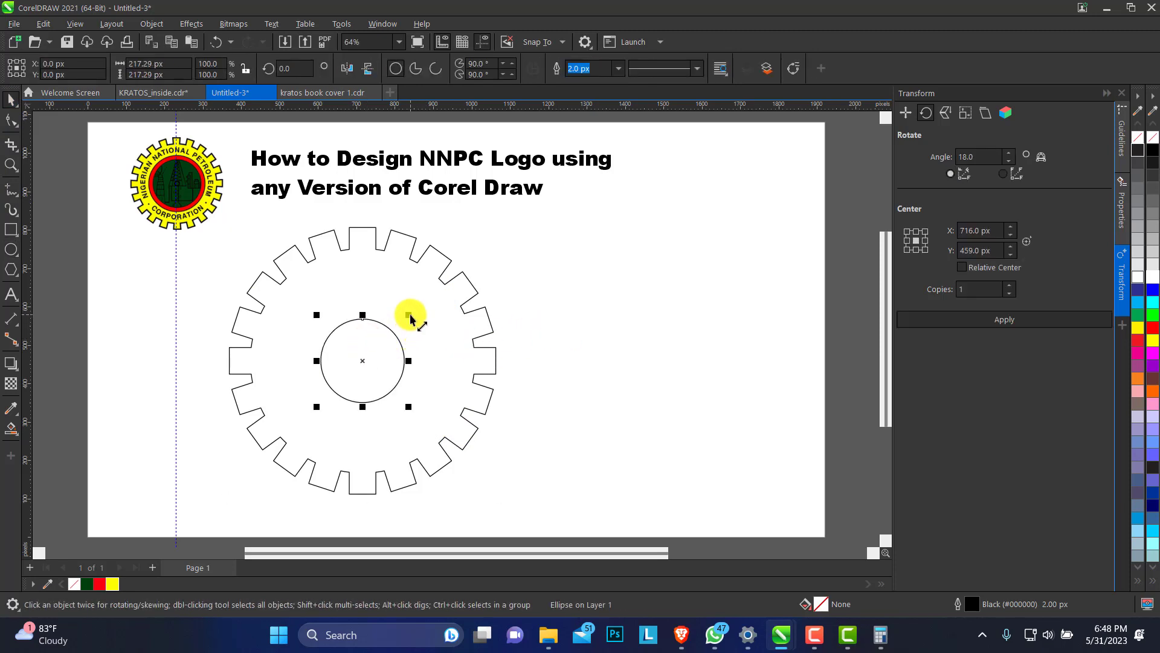
{"action": "left_click_drag", "start_coordinate": [409, 311], "coordinate": [448, 277]}
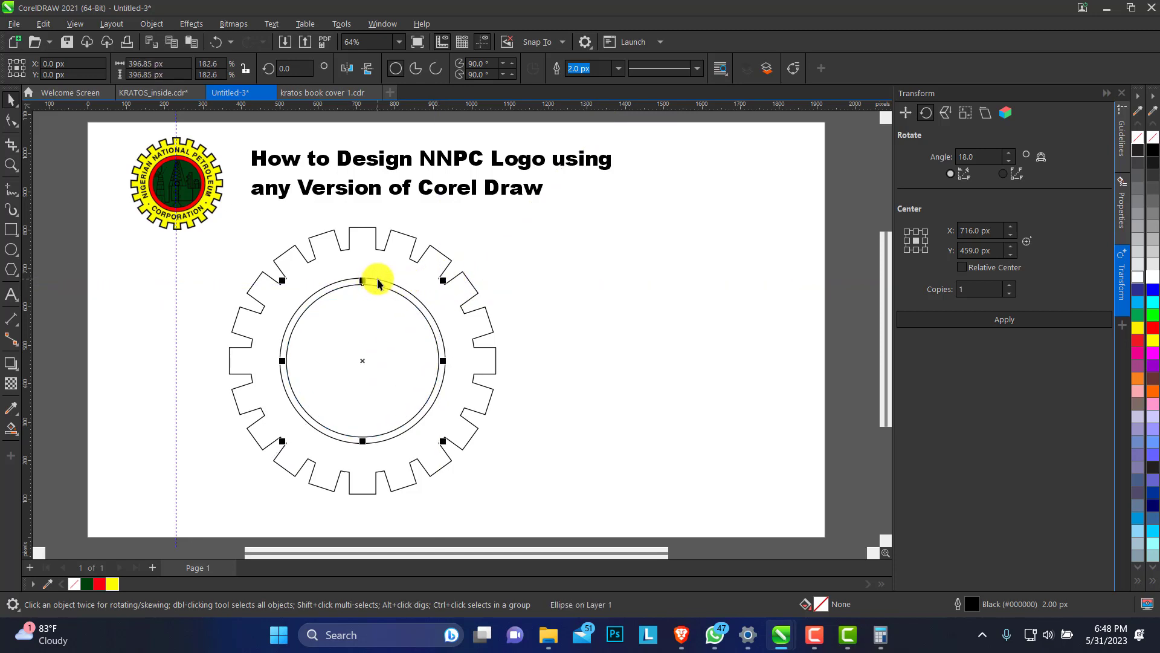
{"action": "left_click", "coordinate": [377, 280]}
{"action": "left_click", "coordinate": [100, 583]}
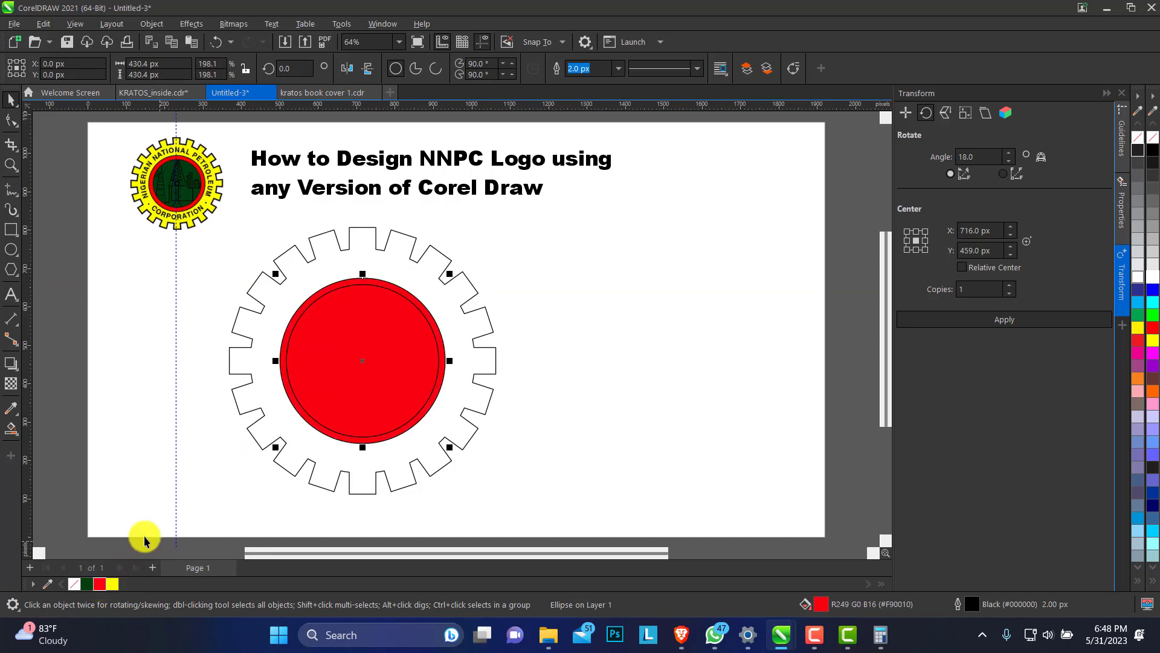
Fill the inner circle dark green and the gear yellow.
{"action": "left_click", "coordinate": [350, 320]}
{"action": "left_click", "coordinate": [76, 583]}
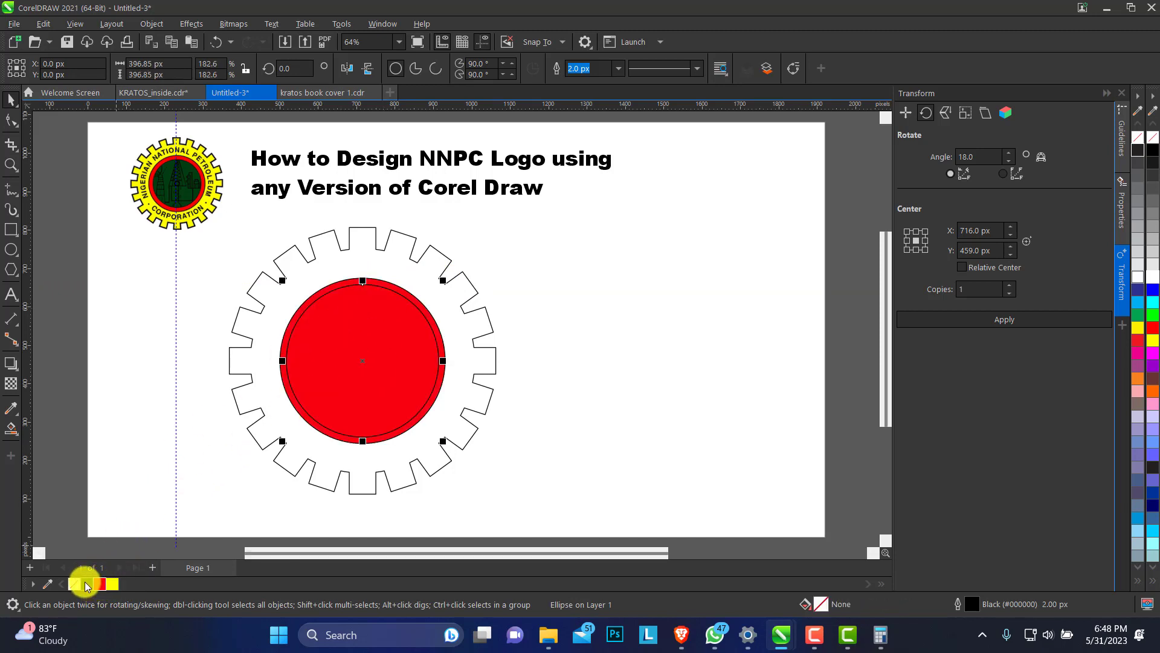
{"action": "left_click", "coordinate": [85, 585]}
{"action": "left_click", "coordinate": [375, 292]}
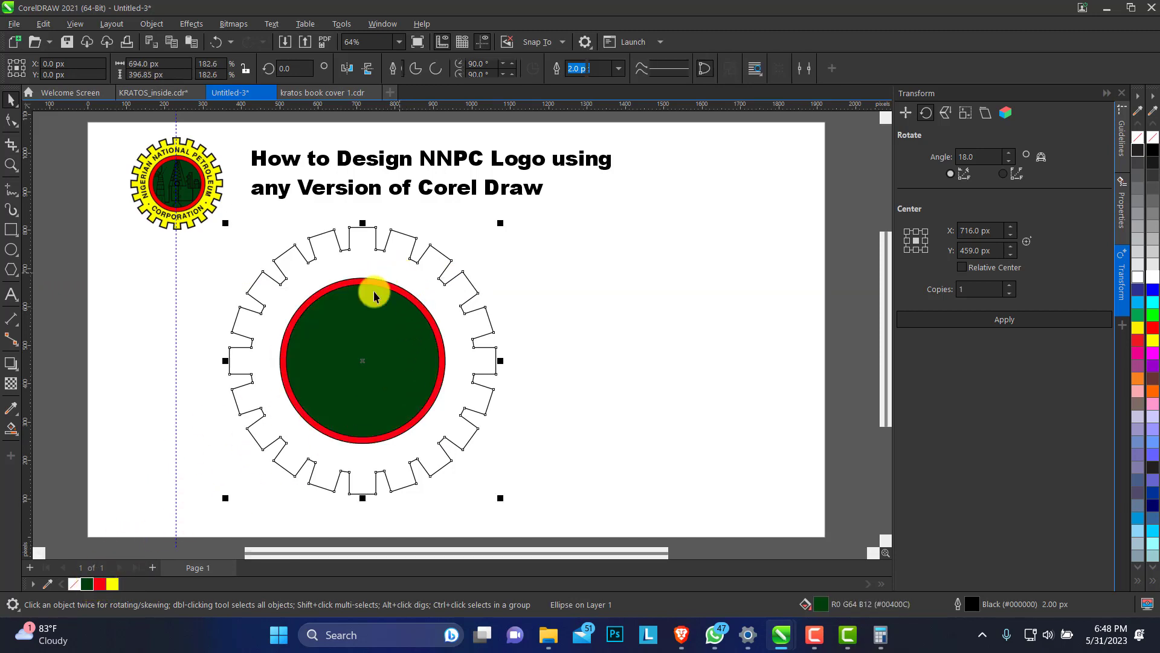
{"action": "left_click", "coordinate": [113, 583]}
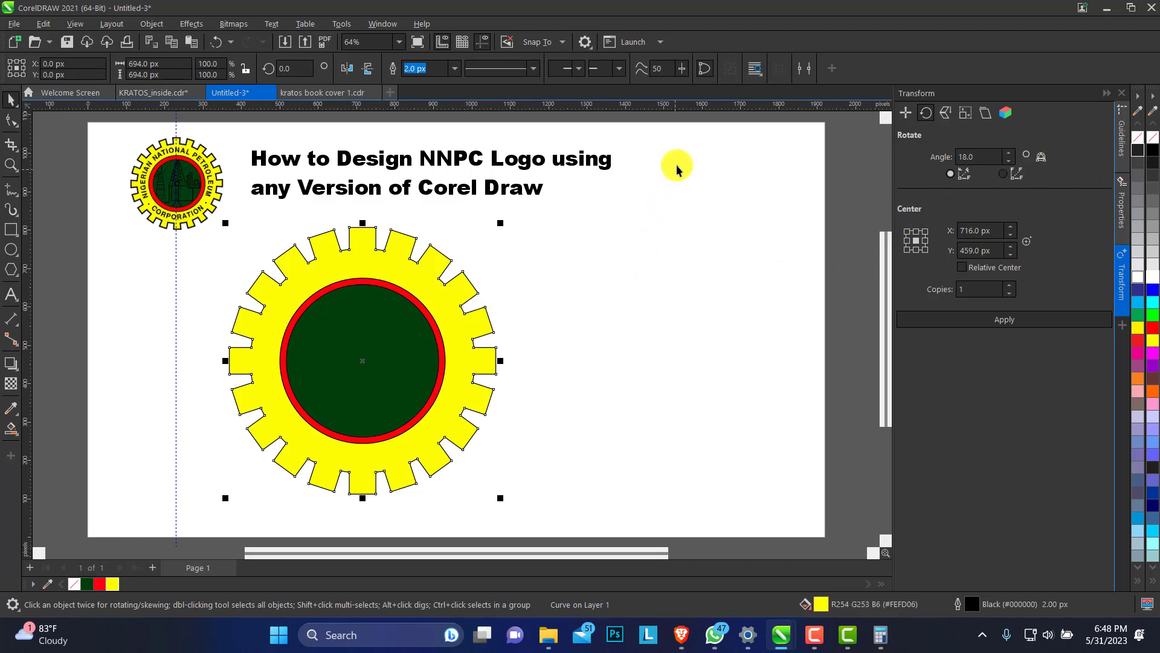
Thicken the gear's outline, trying 8.0 px and then 5.0 px.
{"action": "left_click", "coordinate": [454, 68]}
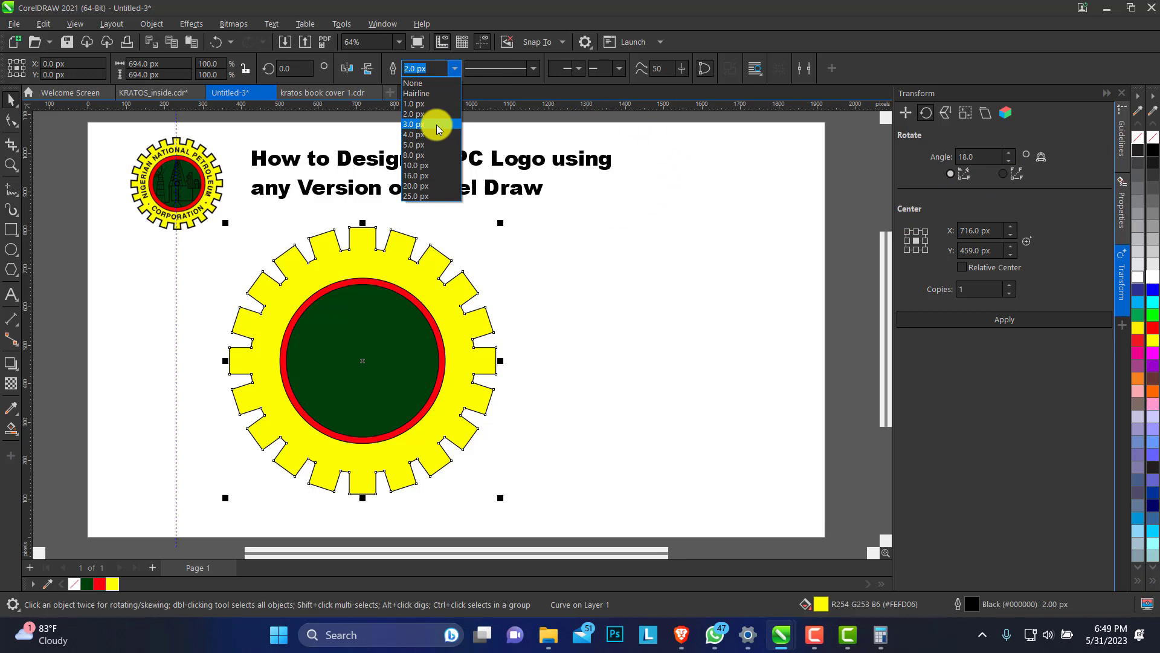
{"action": "left_click", "coordinate": [428, 154]}
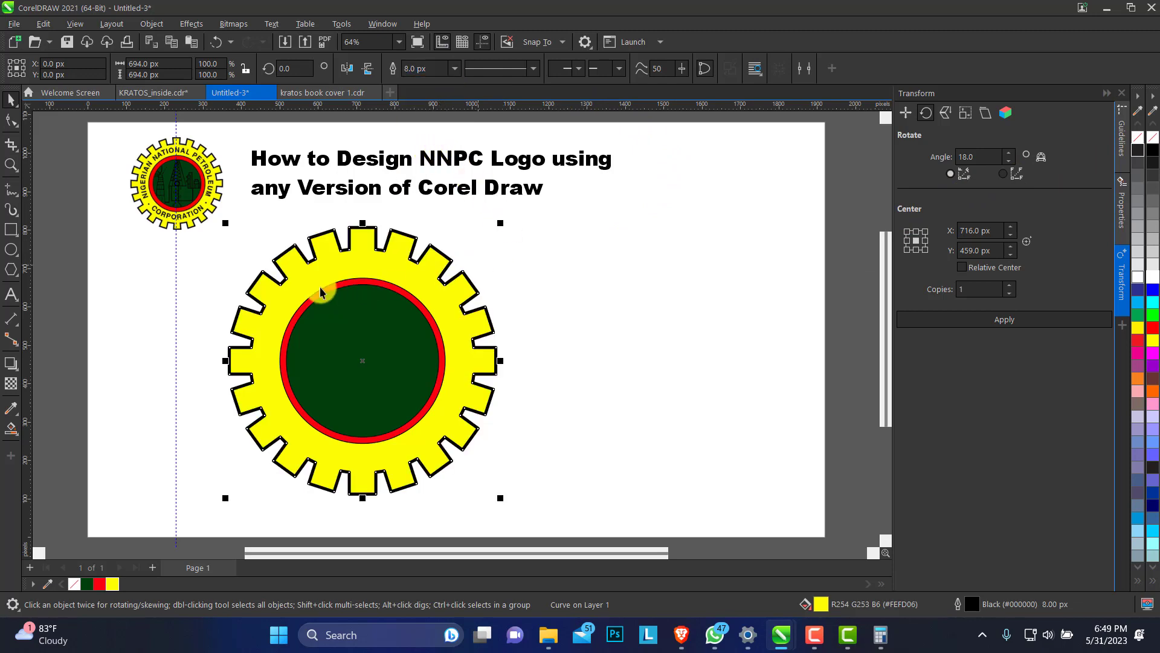
{"action": "left_click", "coordinate": [454, 67]}
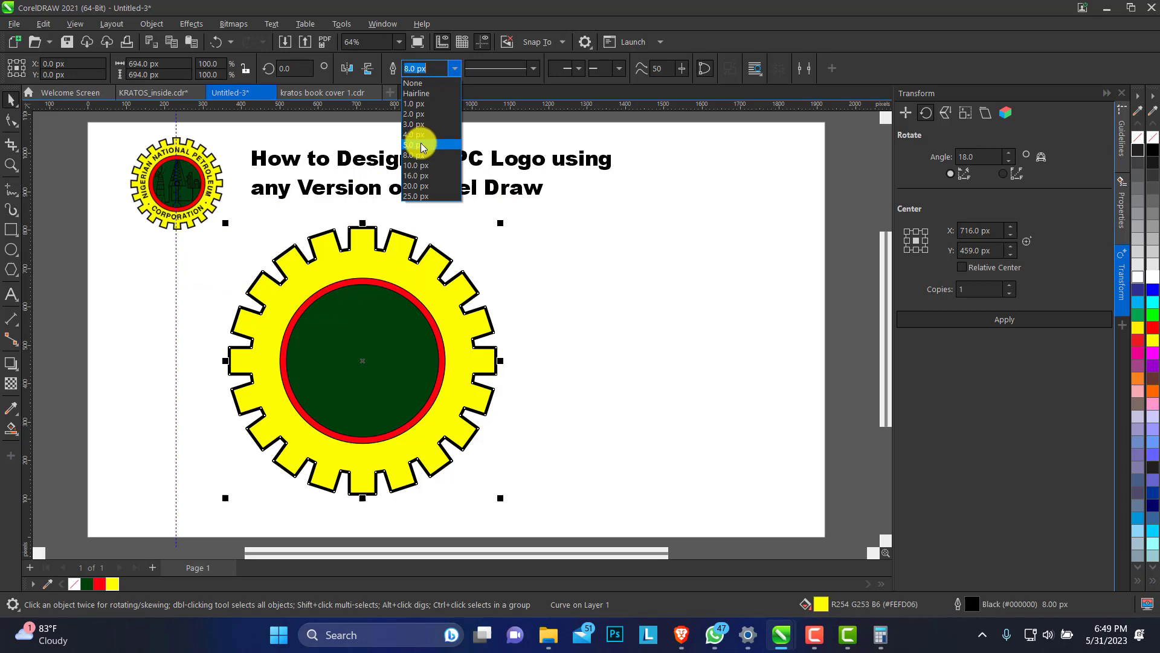
{"action": "left_click", "coordinate": [421, 143]}
{"action": "left_click", "coordinate": [519, 233]}
Give both inner circles a 5.0 px outline.
{"action": "left_click_drag", "start_coordinate": [579, 269], "coordinate": [238, 466]}
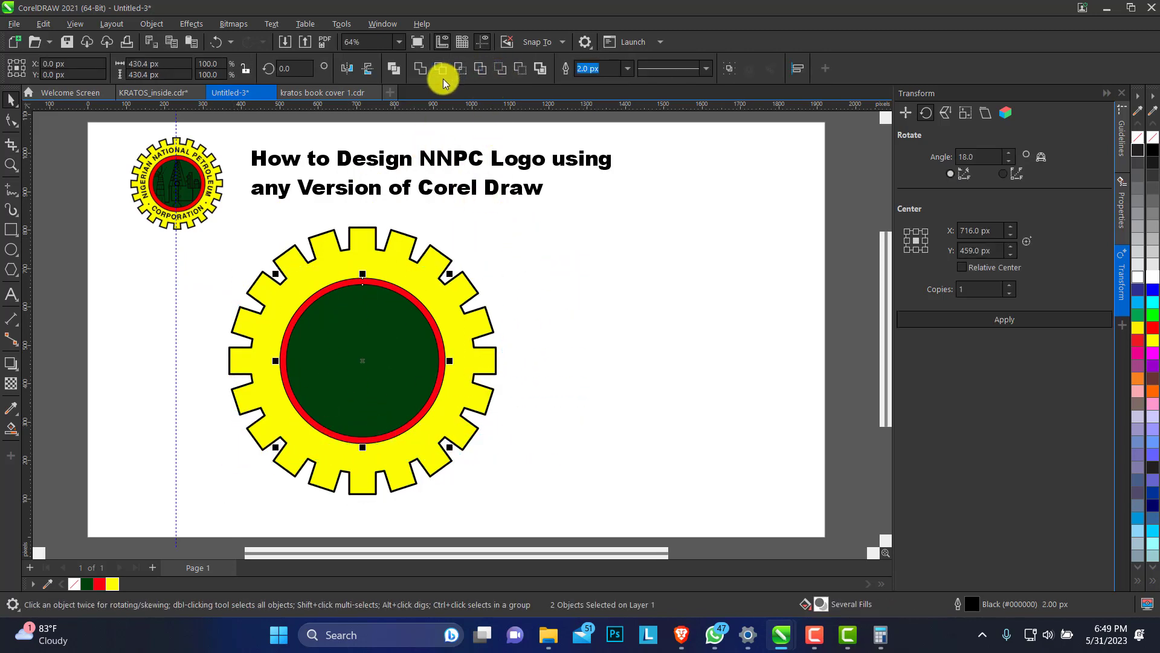
{"action": "left_click", "coordinate": [628, 73]}
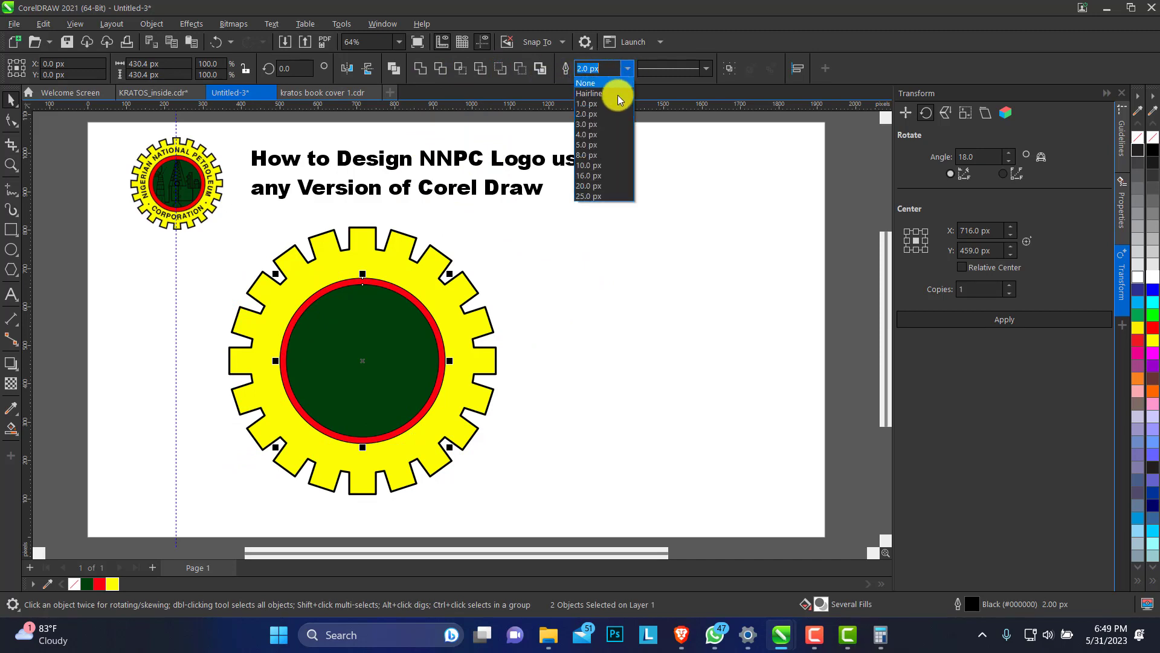
{"action": "left_click", "coordinate": [602, 148]}
Duplicate the heading text beside the gear and select its contents for editing.
{"action": "left_click", "coordinate": [595, 281]}
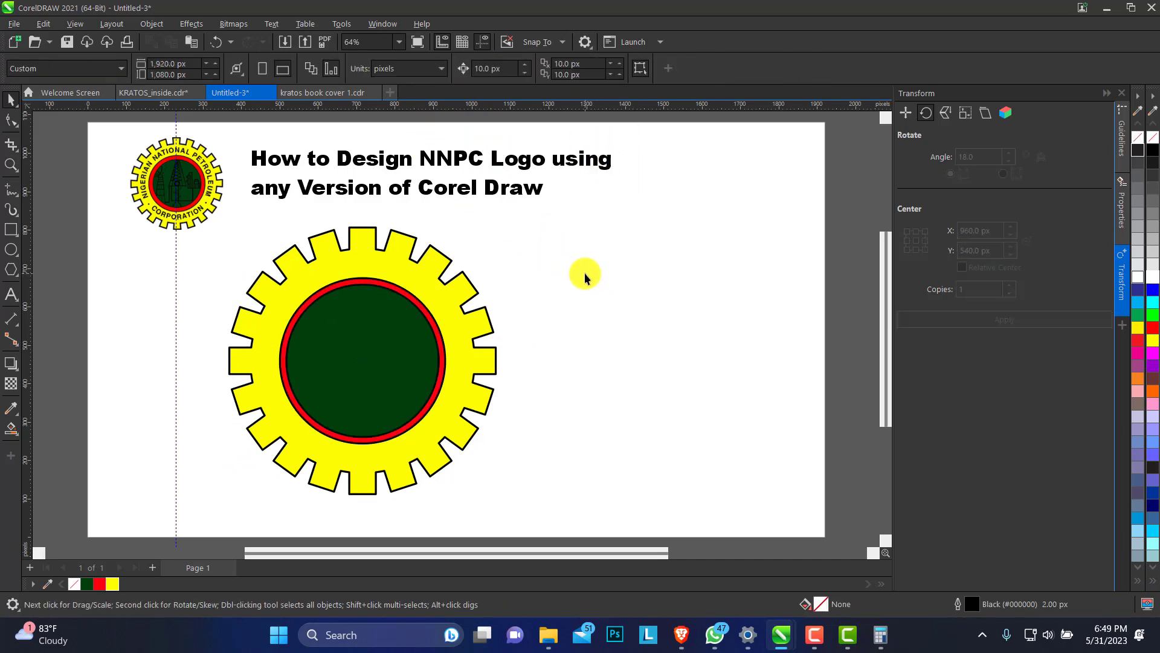
{"action": "left_click", "coordinate": [340, 162]}
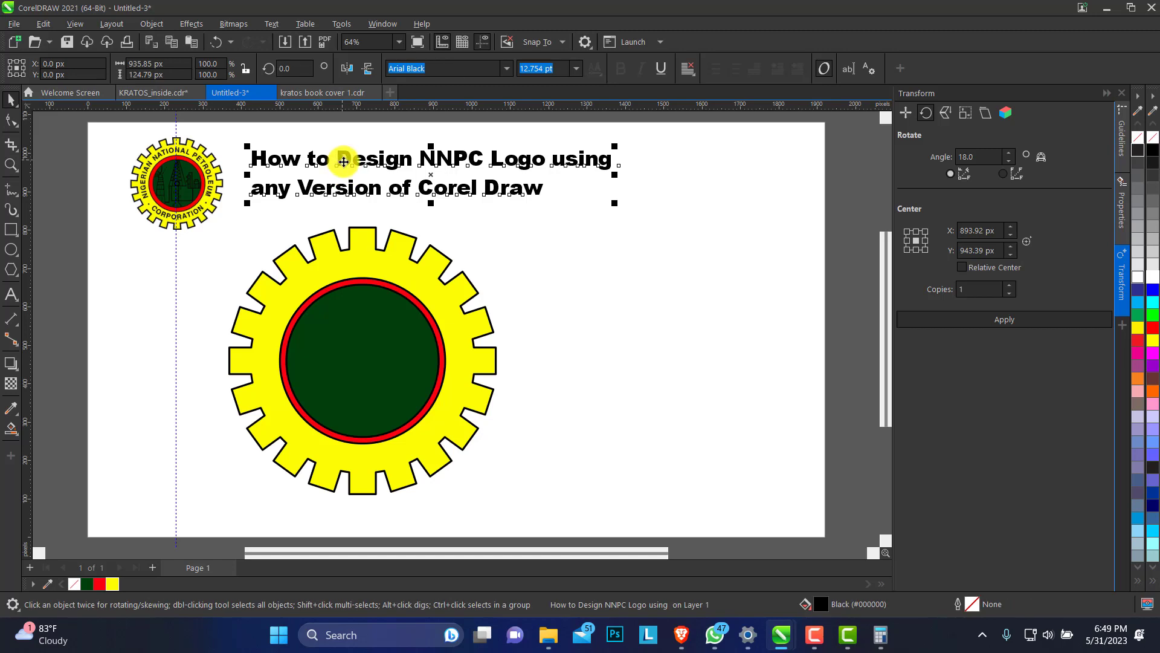
{"action": "left_click_drag", "start_coordinate": [344, 162], "coordinate": [581, 280]}
{"action": "double_click", "coordinate": [491, 275]}
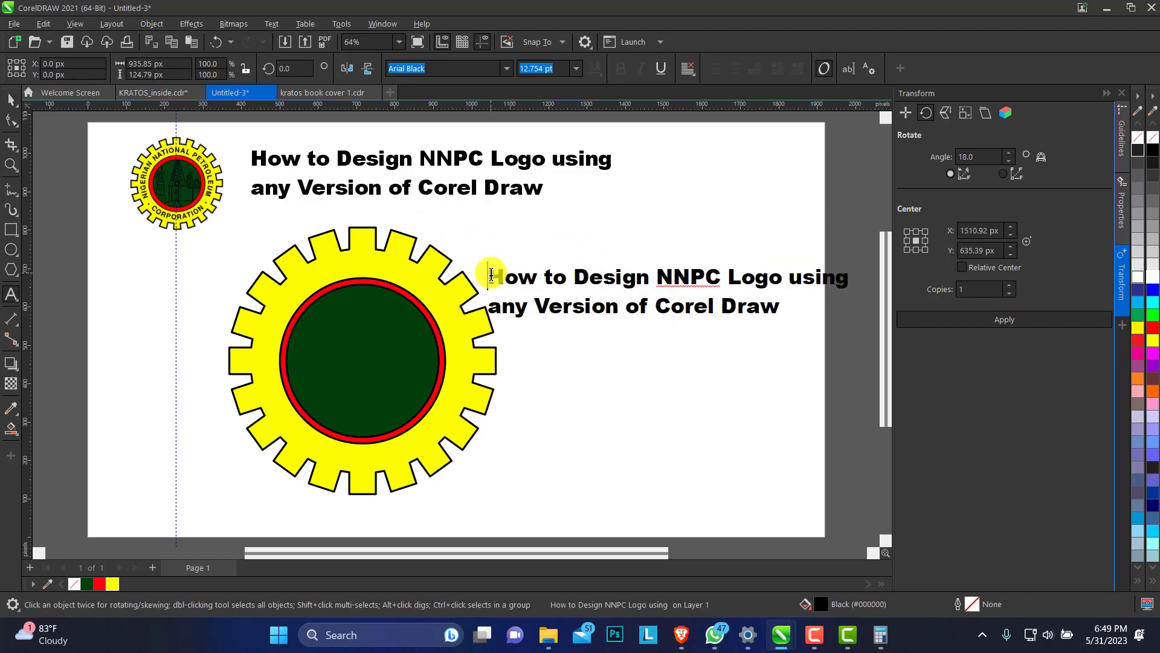
{"action": "left_click_drag", "start_coordinate": [491, 275], "coordinate": [828, 314]}
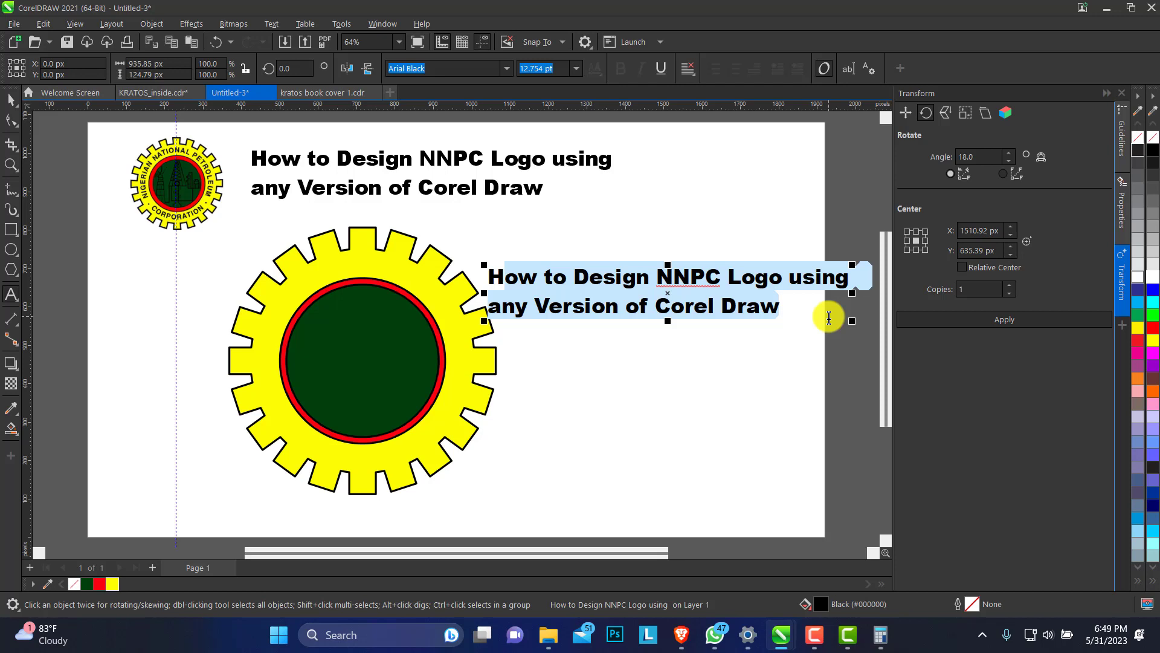
Retype the first line as NIGERIAN NATIONAL PETROLEUM, correcting typos along the way.
{"action": "type", "text": "H"}
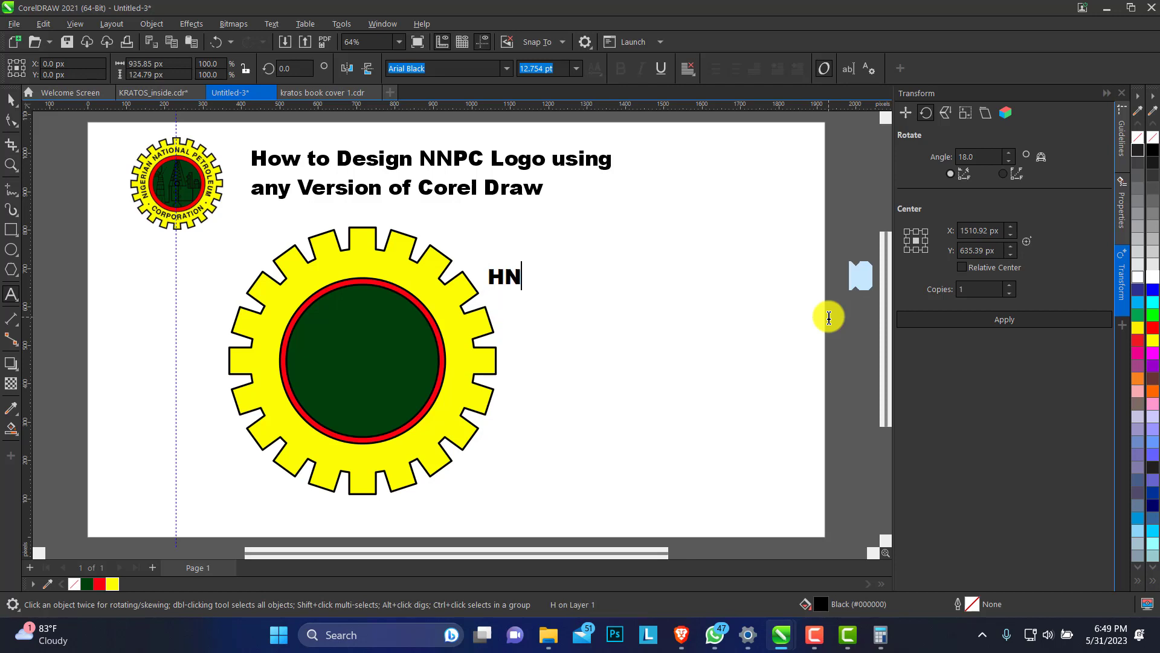
{"action": "type", "text": "N"}
{"action": "key", "text": "BackSpace"}
{"action": "key", "text": "BackSpace"}
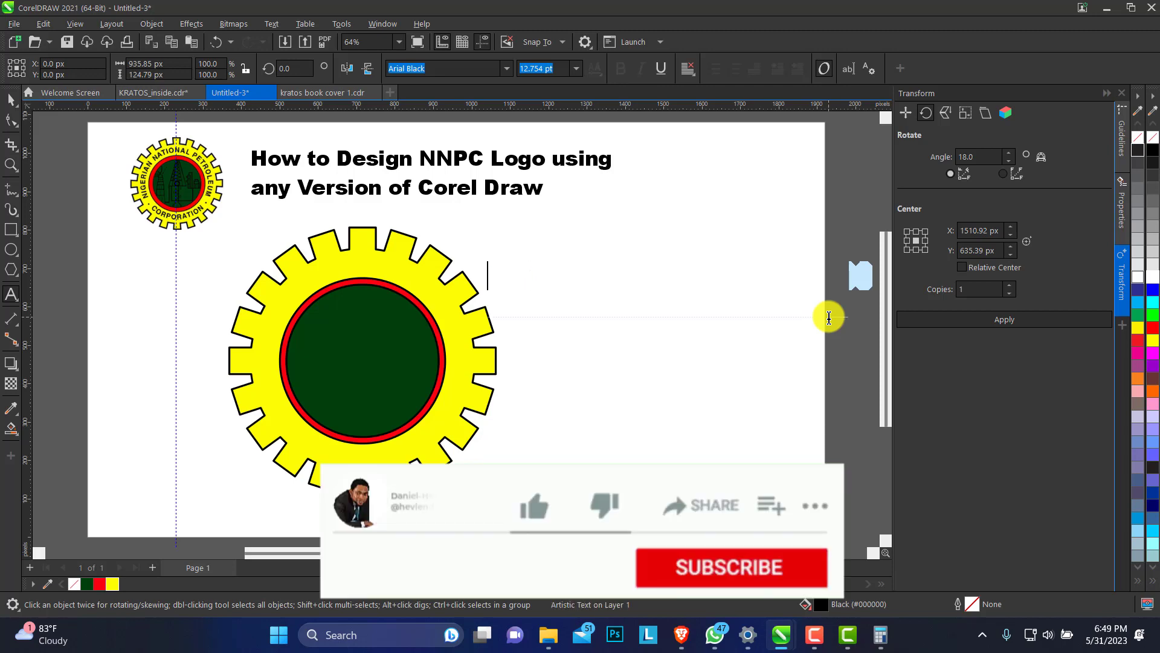
{"action": "type", "text": "NIGERIAN NATIO"}
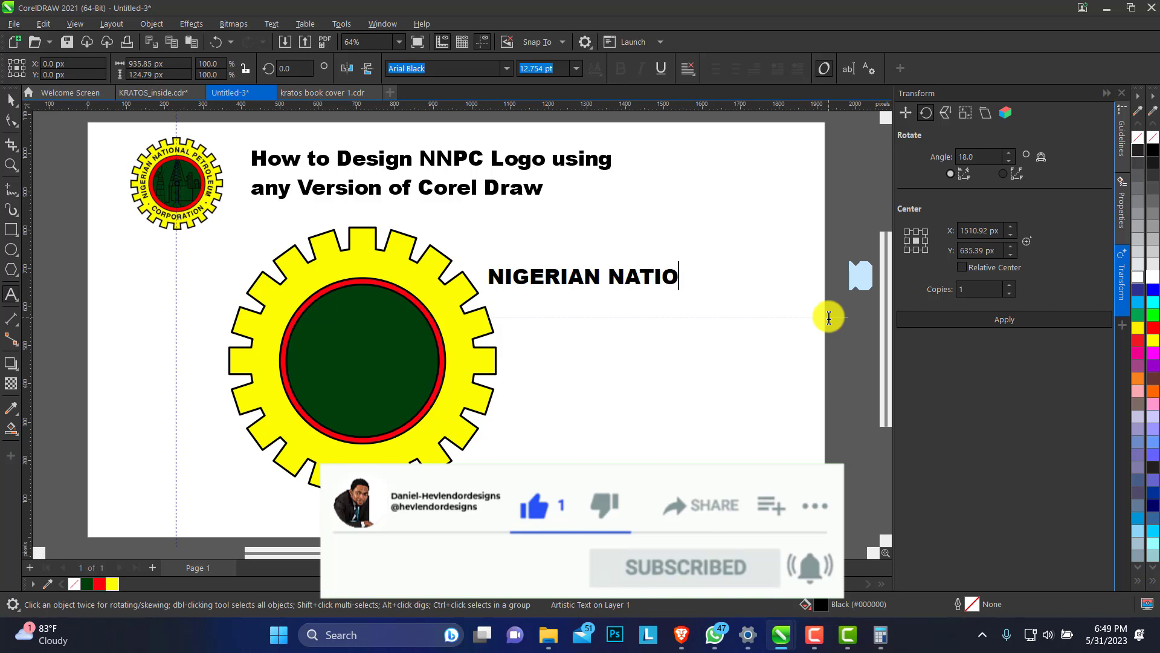
{"action": "type", "text": "NAL PET"}
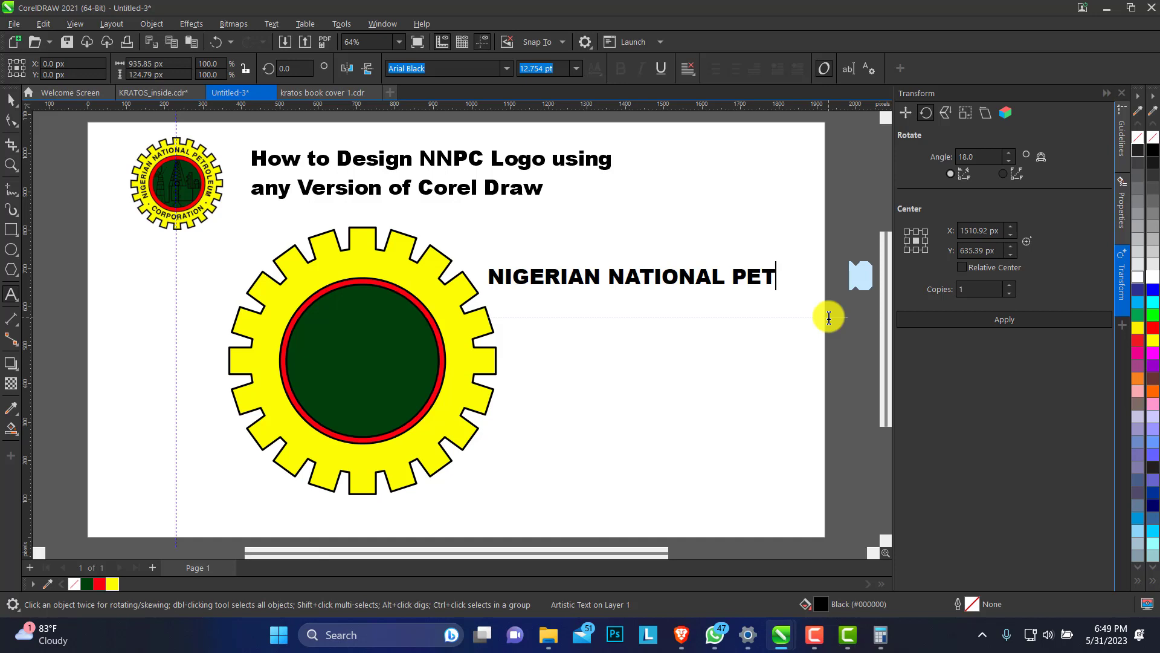
{"action": "type", "text": "E"}
{"action": "key", "text": "BackSpace"}
{"action": "type", "text": "ROL"}
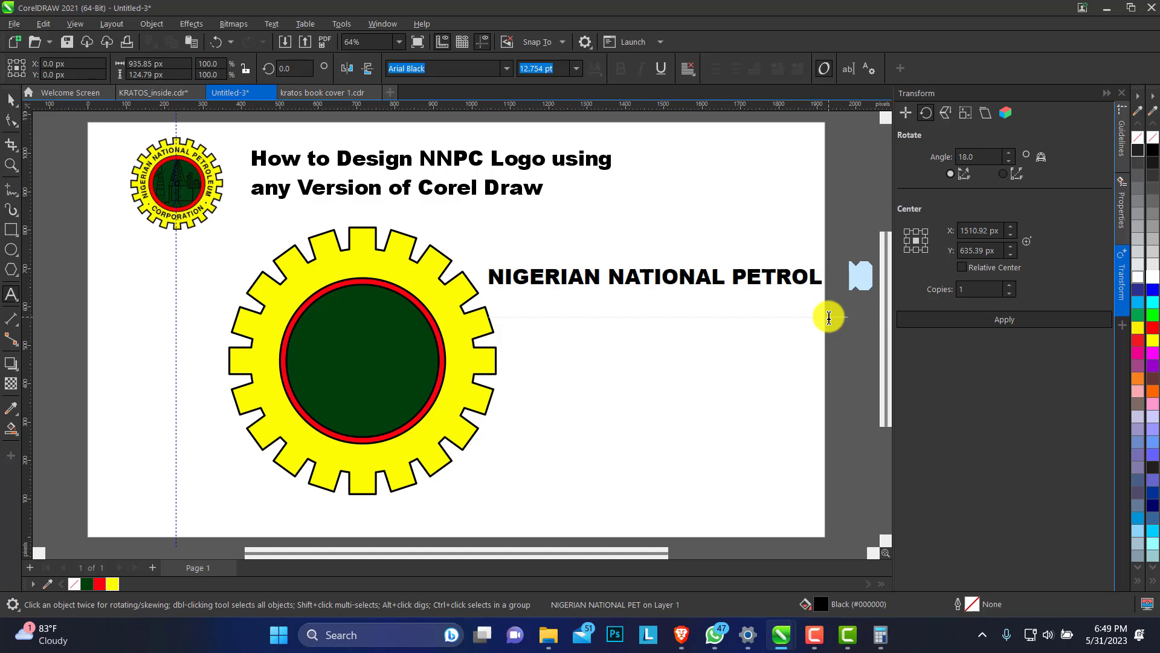
{"action": "type", "text": "EUM"}
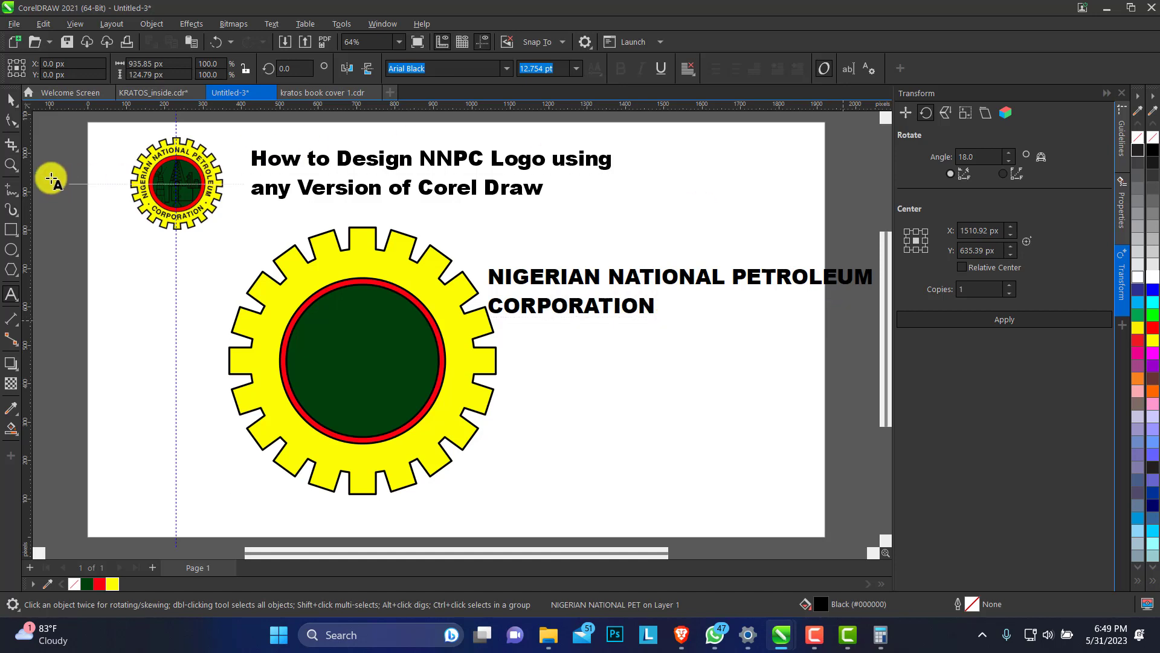
Shrink the text, place it beside the gear, and break it into two separate lines.
{"action": "left_click", "coordinate": [11, 100]}
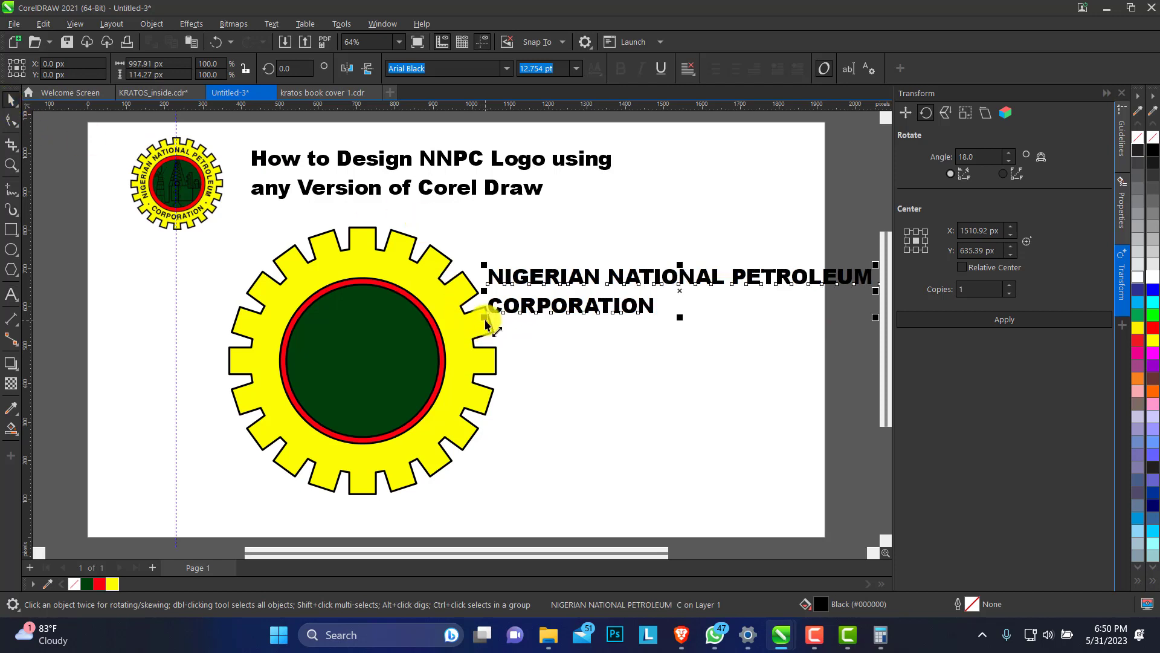
{"action": "left_click_drag", "start_coordinate": [485, 323], "coordinate": [547, 313]}
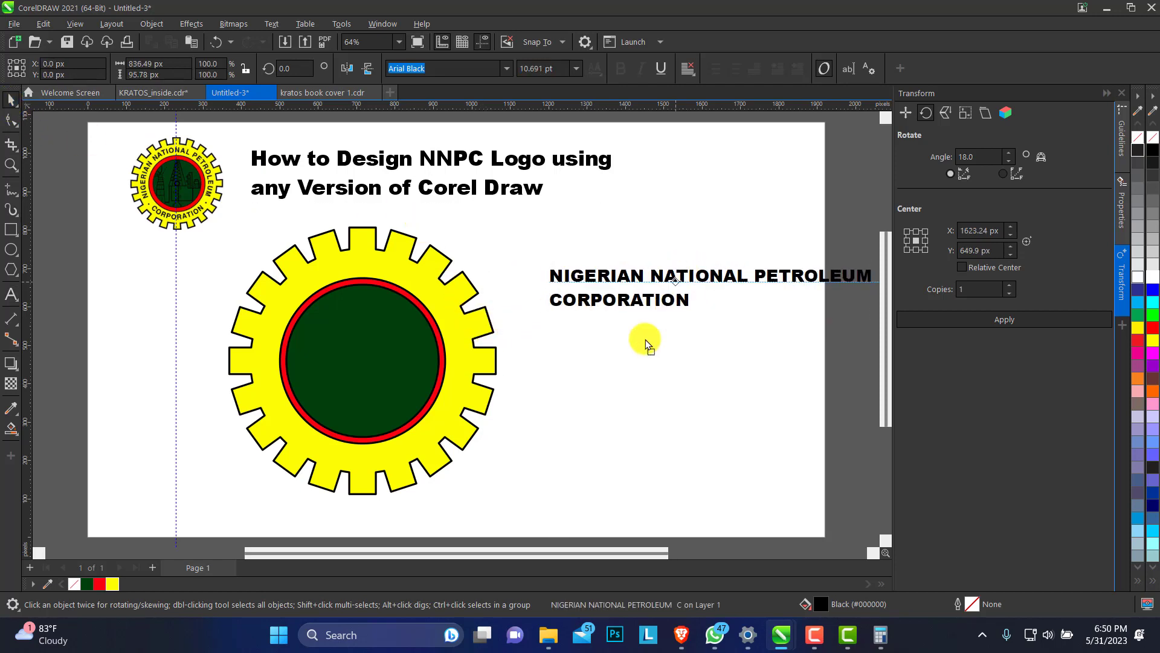
{"action": "left_click_drag", "start_coordinate": [645, 344], "coordinate": [628, 377]}
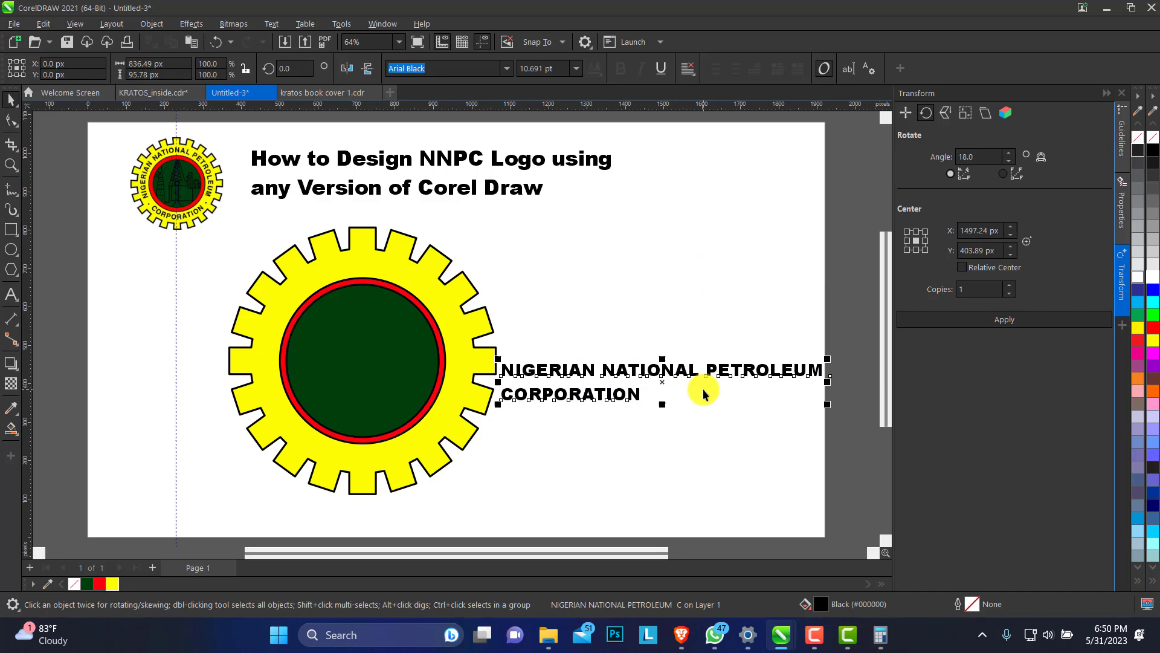
{"action": "key", "text": "ctrl+k"}
{"action": "left_click_drag", "start_coordinate": [642, 374], "coordinate": [672, 324]}
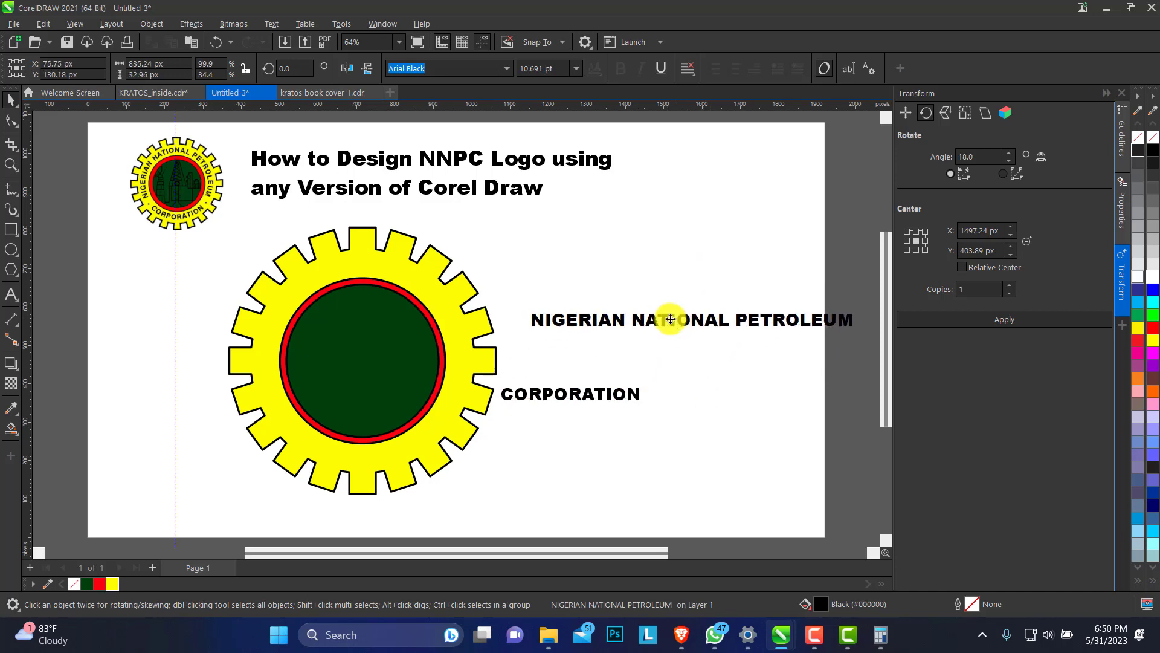
Fit NIGERIAN NATIONAL PETROLEUM along the top of the gear circle, then break it from the path.
{"action": "left_click", "coordinate": [270, 24]}
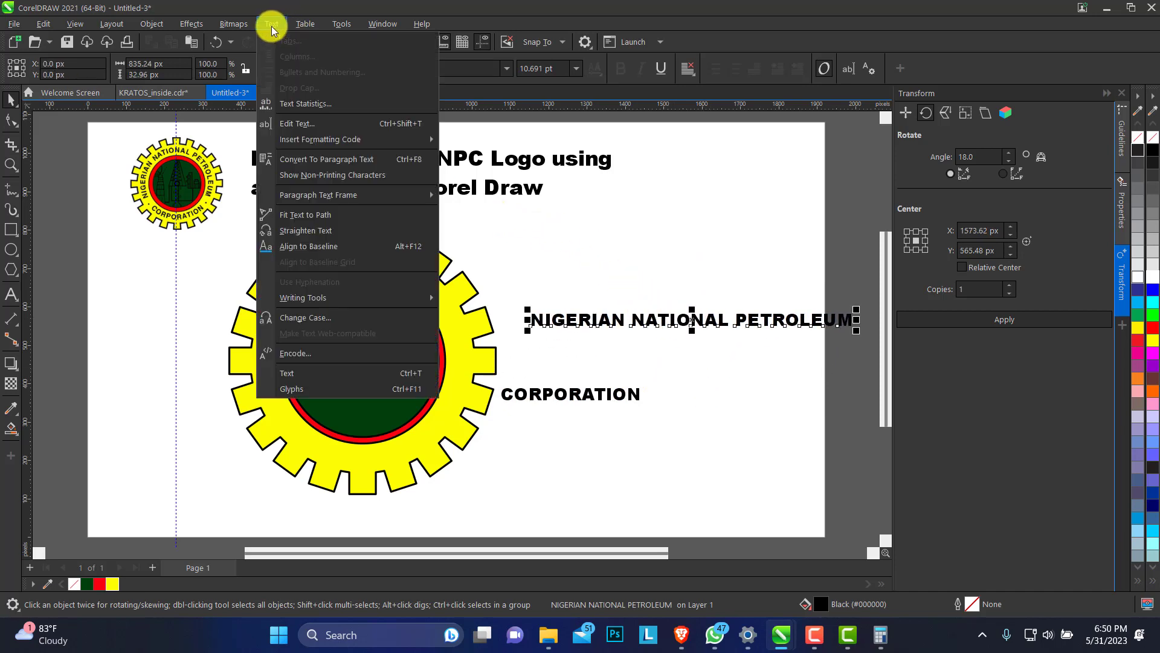
{"action": "left_click", "coordinate": [318, 215]}
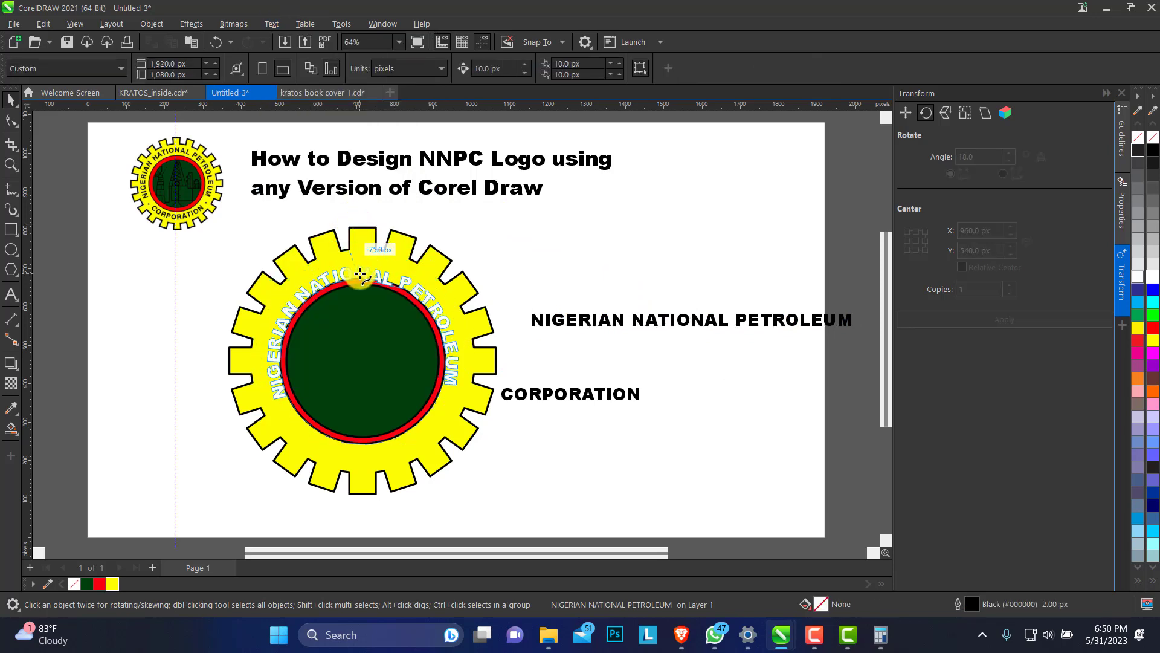
{"action": "left_click", "coordinate": [359, 272]}
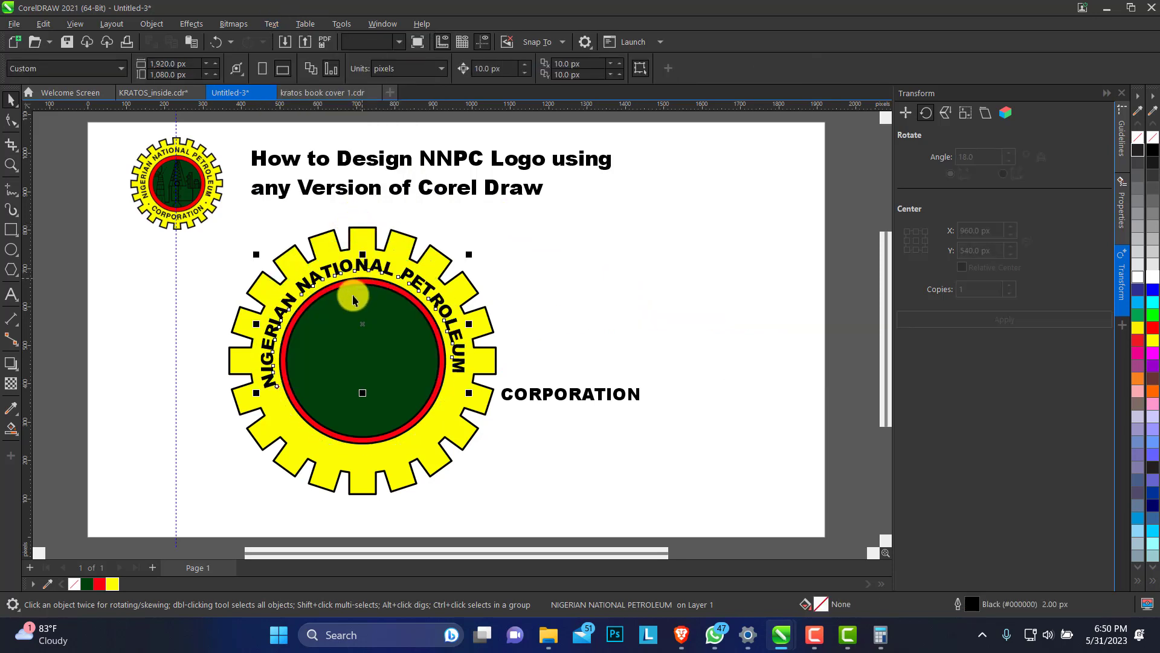
{"action": "left_click", "coordinate": [567, 292]}
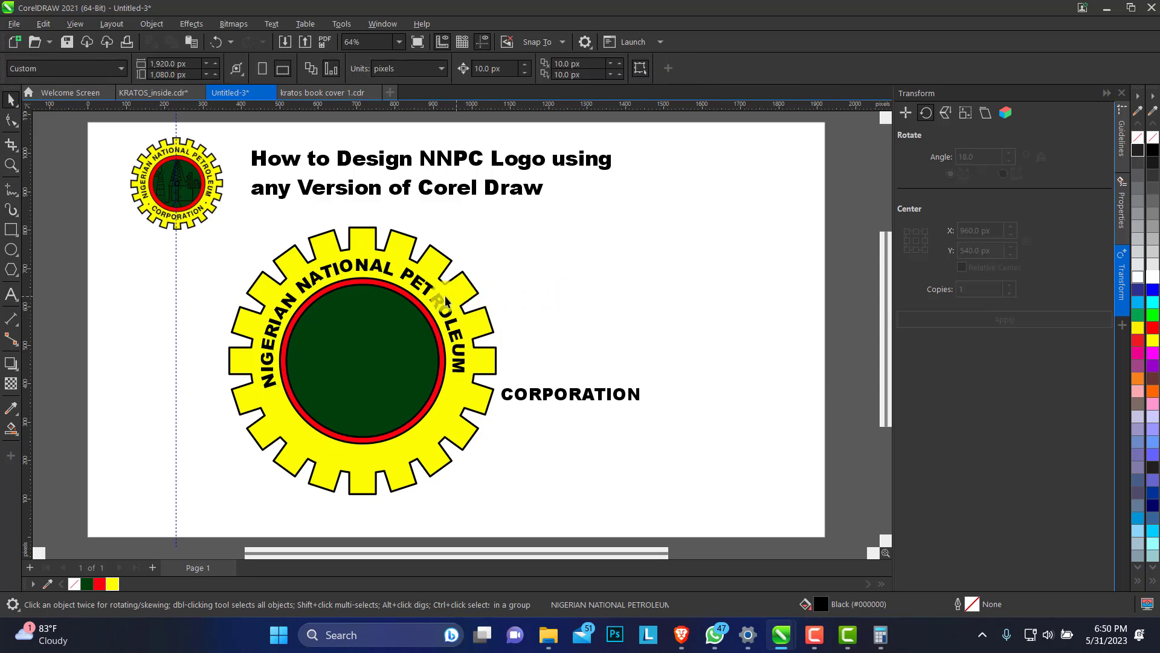
{"action": "left_click", "coordinate": [407, 281]}
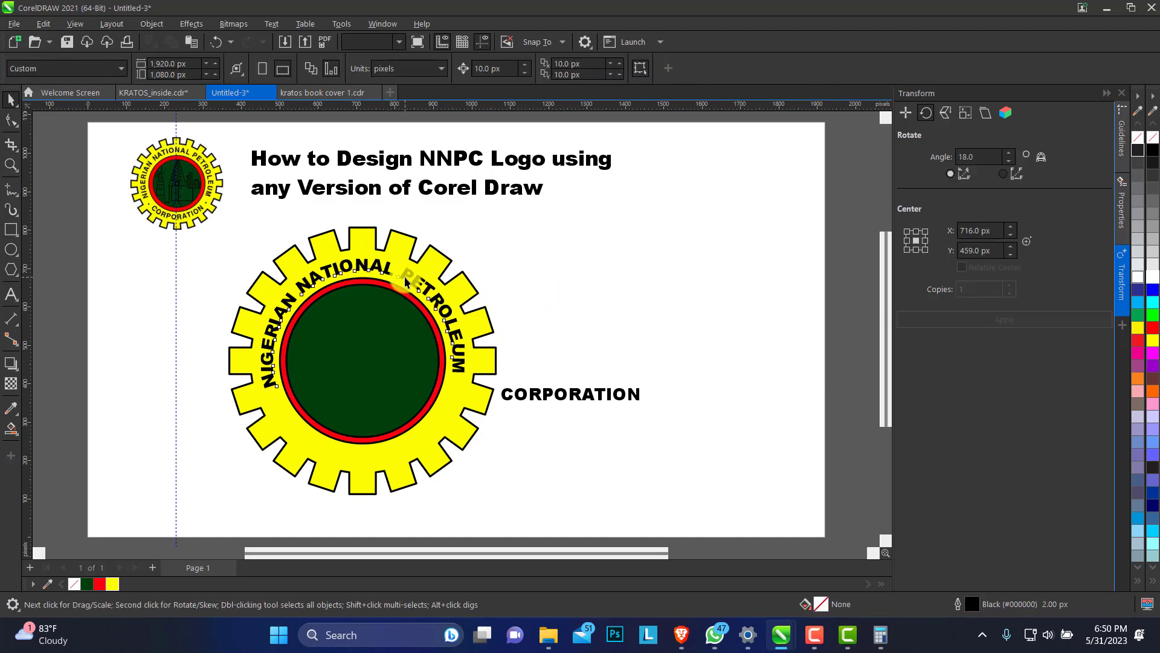
{"action": "left_click", "coordinate": [152, 24]}
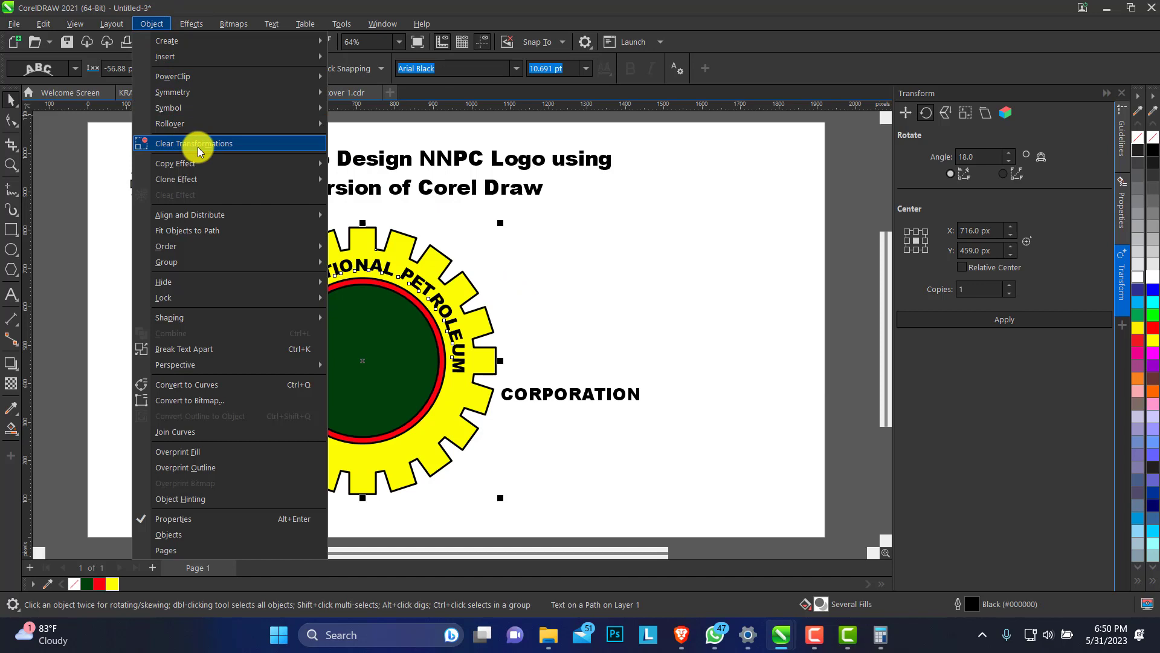
{"action": "left_click", "coordinate": [211, 352]}
Fit CORPORATION to the bottom of the circle and mirror it to read left to right.
{"action": "left_click", "coordinate": [581, 274]}
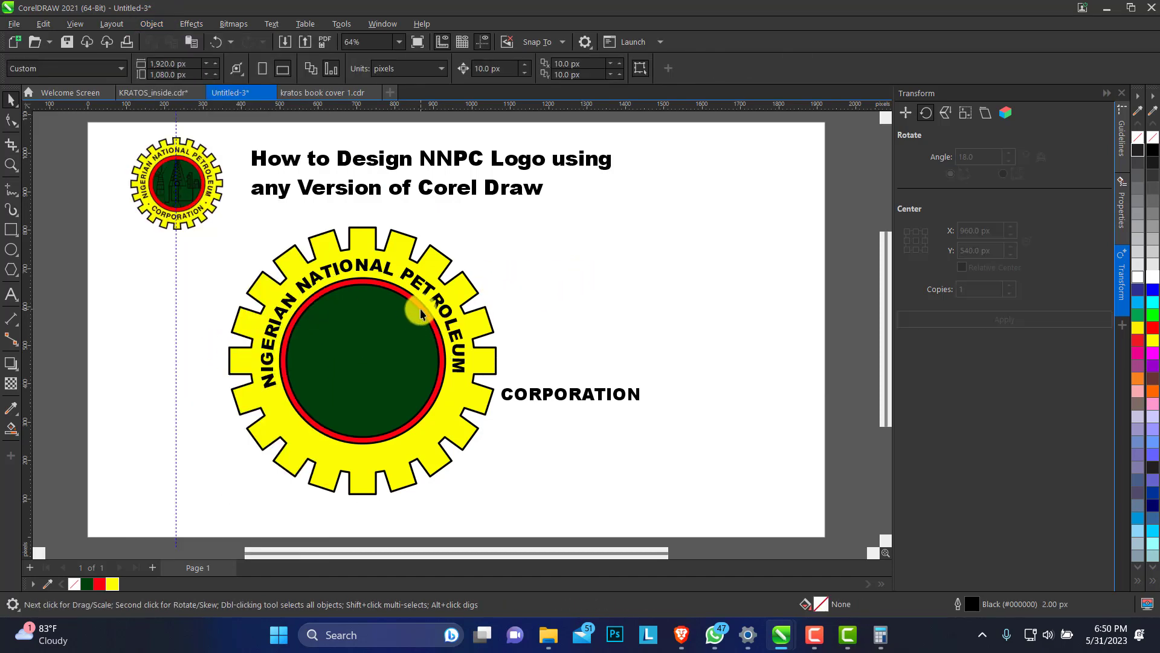
{"action": "left_click", "coordinate": [550, 396]}
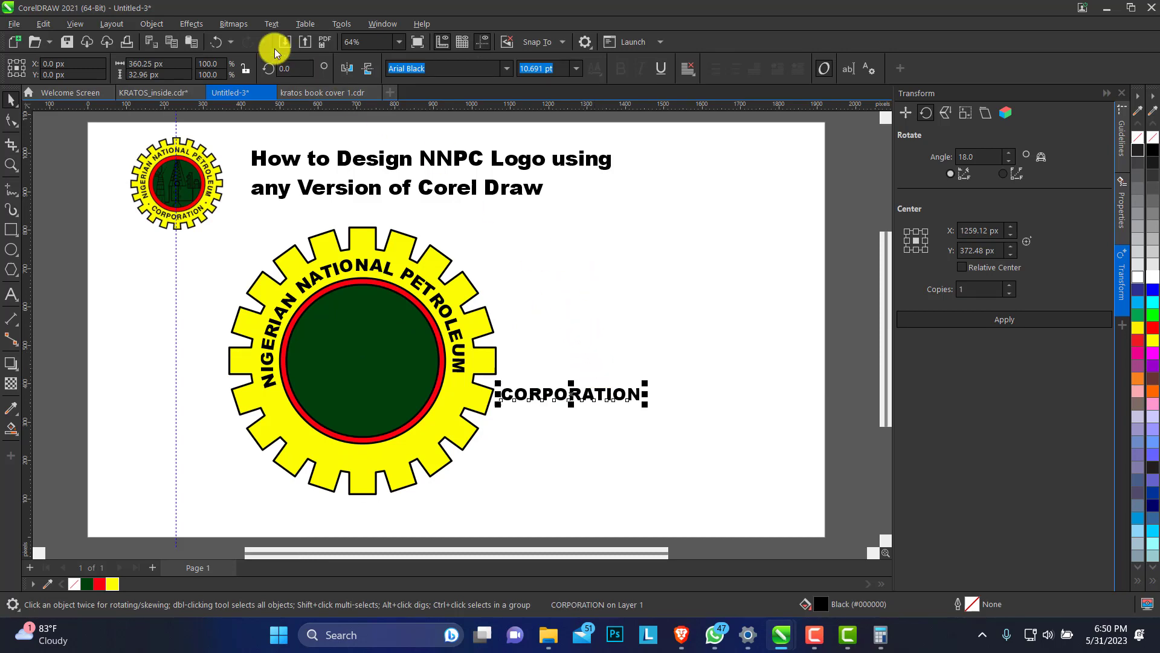
{"action": "left_click", "coordinate": [272, 24]}
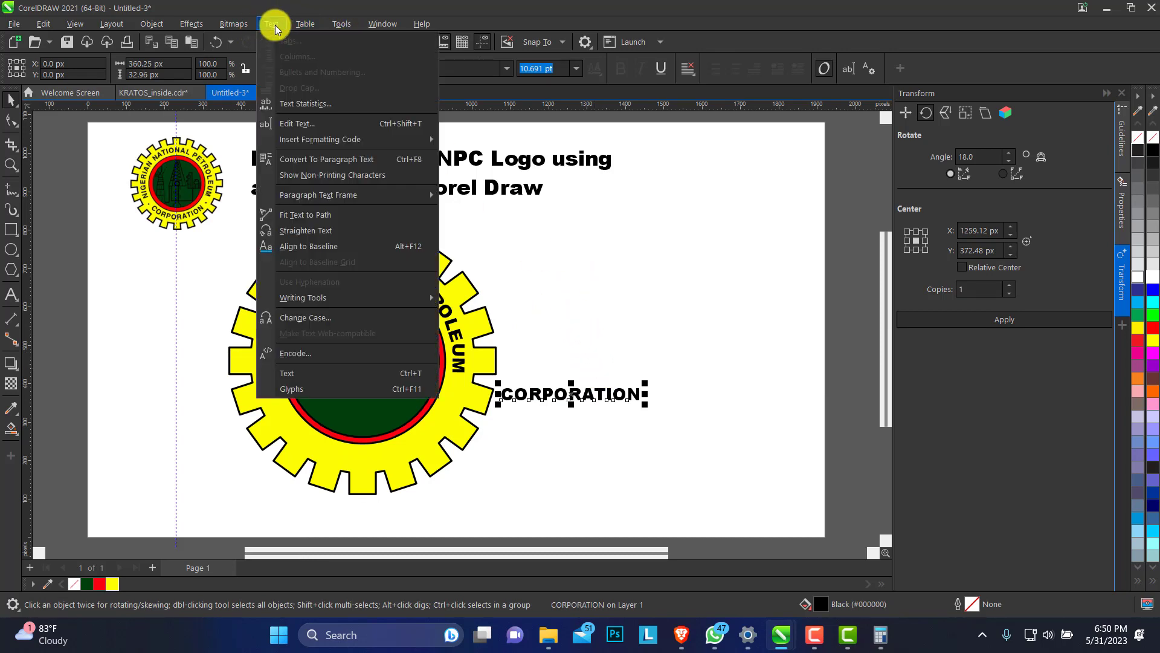
{"action": "left_click", "coordinate": [328, 215]}
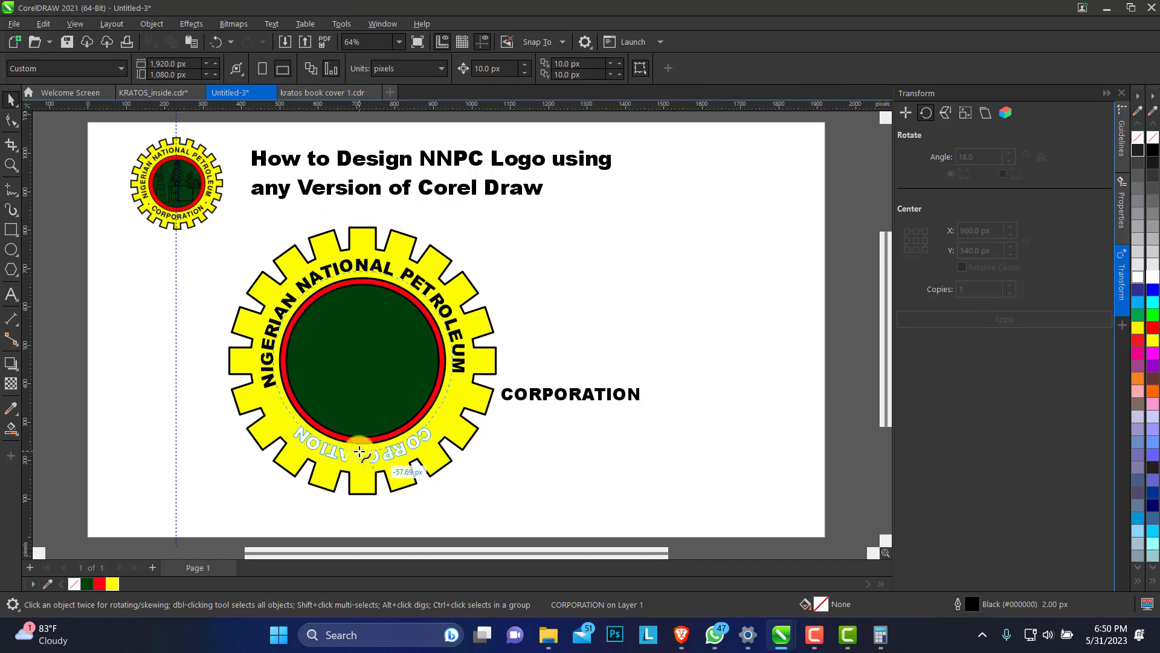
{"action": "left_click", "coordinate": [360, 452]}
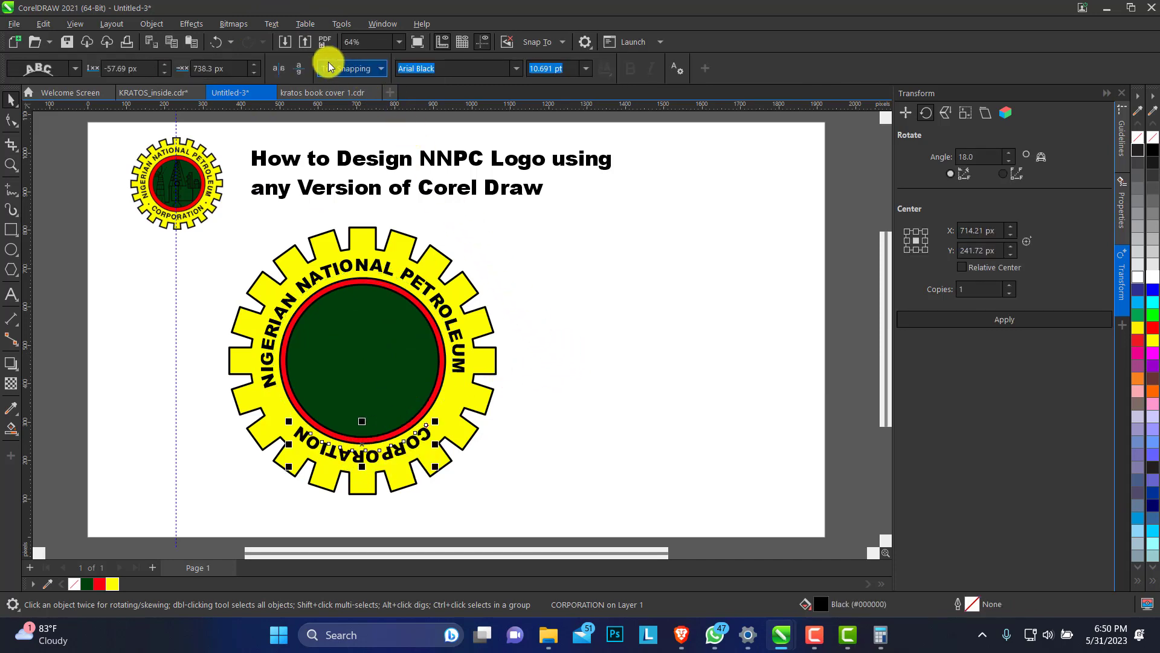
{"action": "left_click", "coordinate": [667, 353]}
{"action": "left_click", "coordinate": [426, 432]}
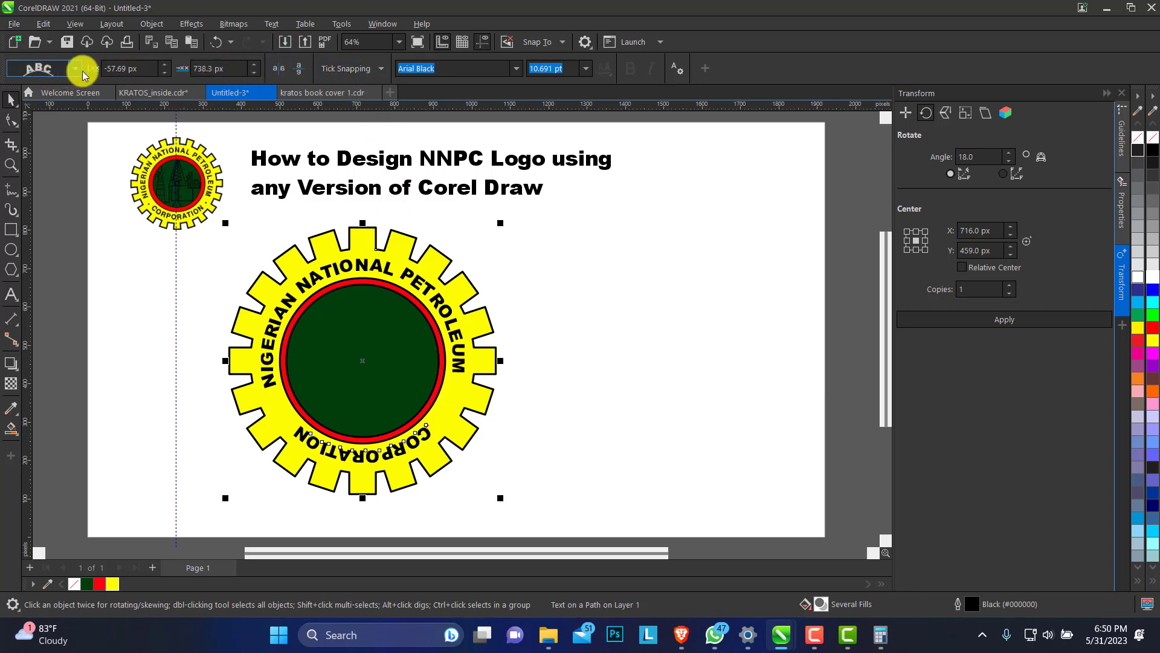
{"action": "left_click", "coordinate": [298, 71]}
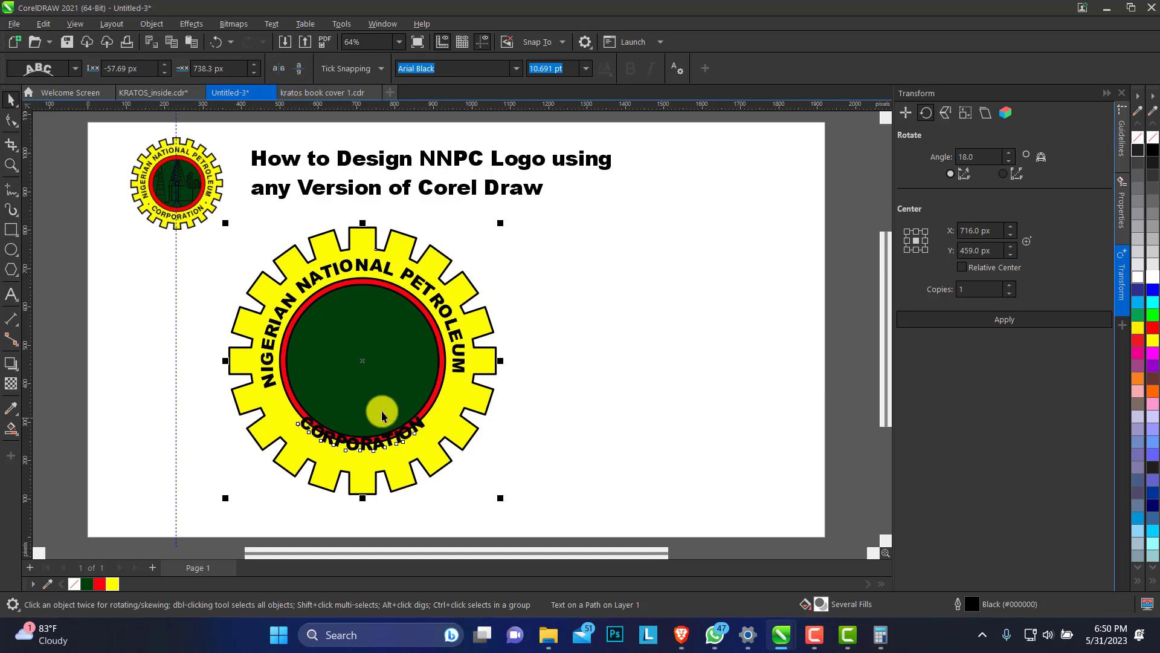
Move CORPORATION below the red ring with a -35.5 px distance from path.
{"action": "left_click_drag", "start_coordinate": [367, 444], "coordinate": [368, 454]}
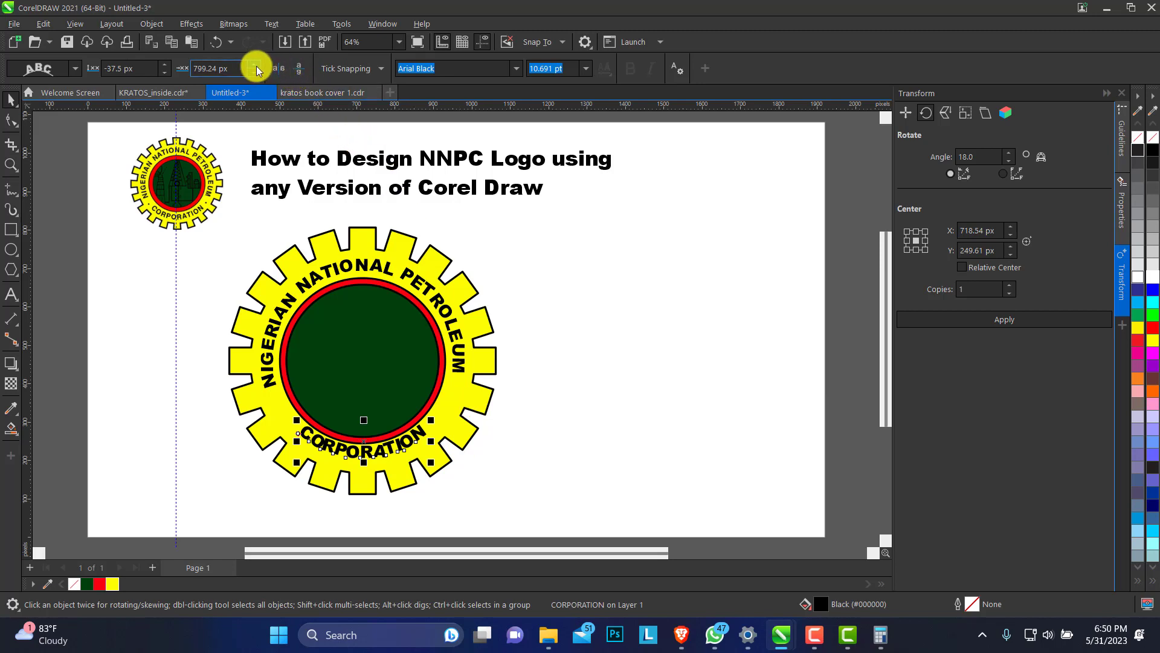
{"action": "left_click", "coordinate": [165, 64]}
{"action": "left_click", "coordinate": [165, 64]}
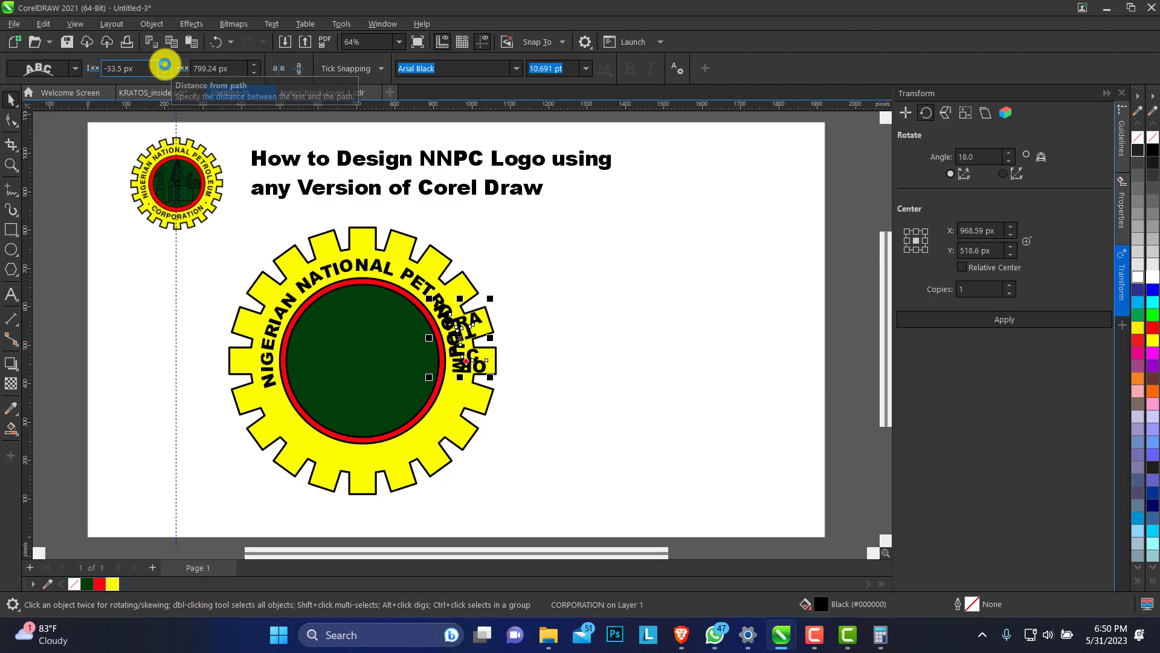
{"action": "left_click", "coordinate": [166, 71]}
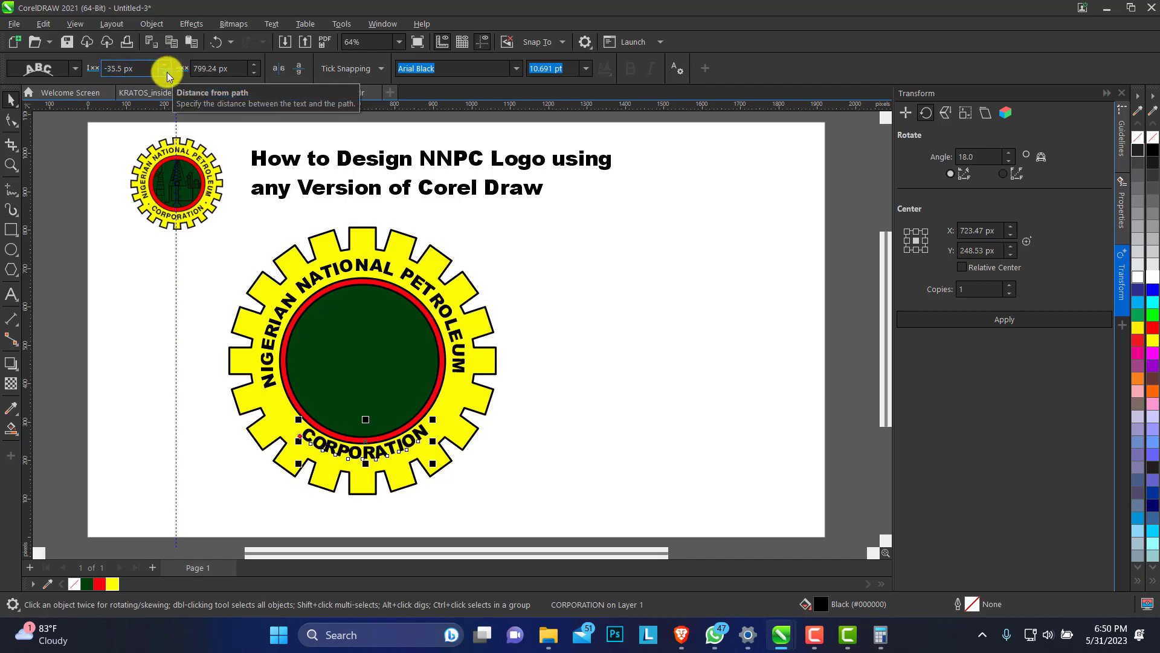
{"action": "left_click", "coordinate": [572, 386]}
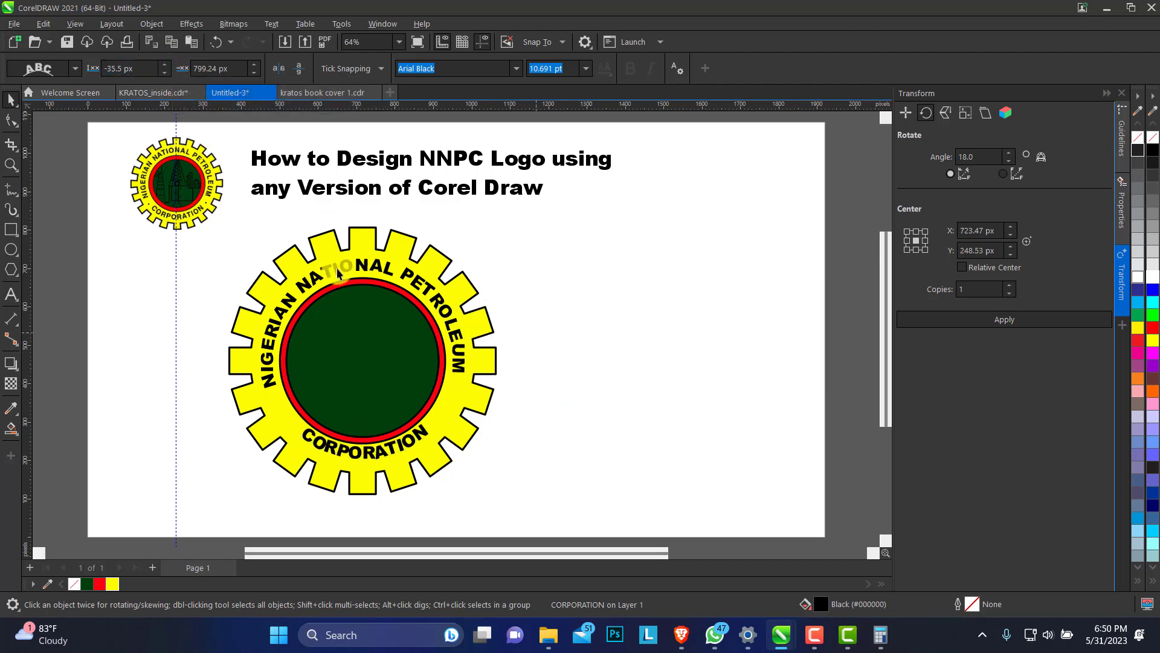
Zoom in on the logo, turn off pixel preview, and fine-tune CORPORATION's offset from the circle.
{"action": "left_click", "coordinate": [10, 164]}
{"action": "left_click_drag", "start_coordinate": [206, 211], "coordinate": [270, 249]}
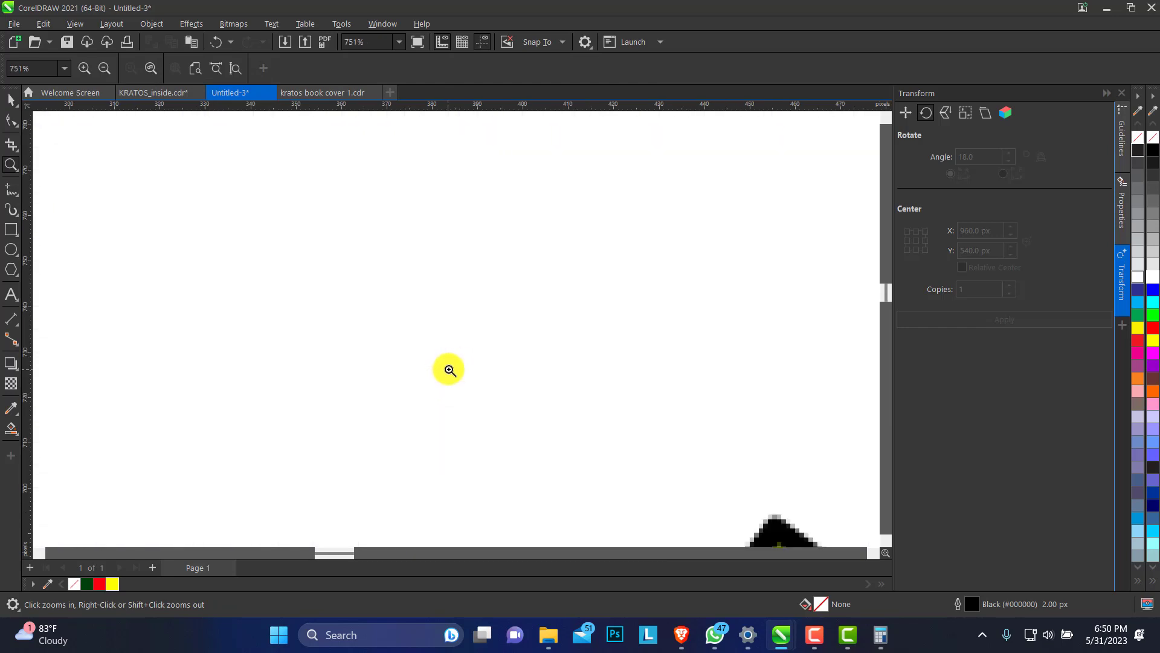
{"action": "key", "text": "shift+F4"}
{"action": "mouse_move", "coordinate": [714, 274]}
{"action": "left_mouse_down"}
{"action": "mouse_move", "coordinate": [337, 531]}
{"action": "mouse_move", "coordinate": [296, 535]}
{"action": "left_mouse_up"}
{"action": "left_click", "coordinate": [11, 98]}
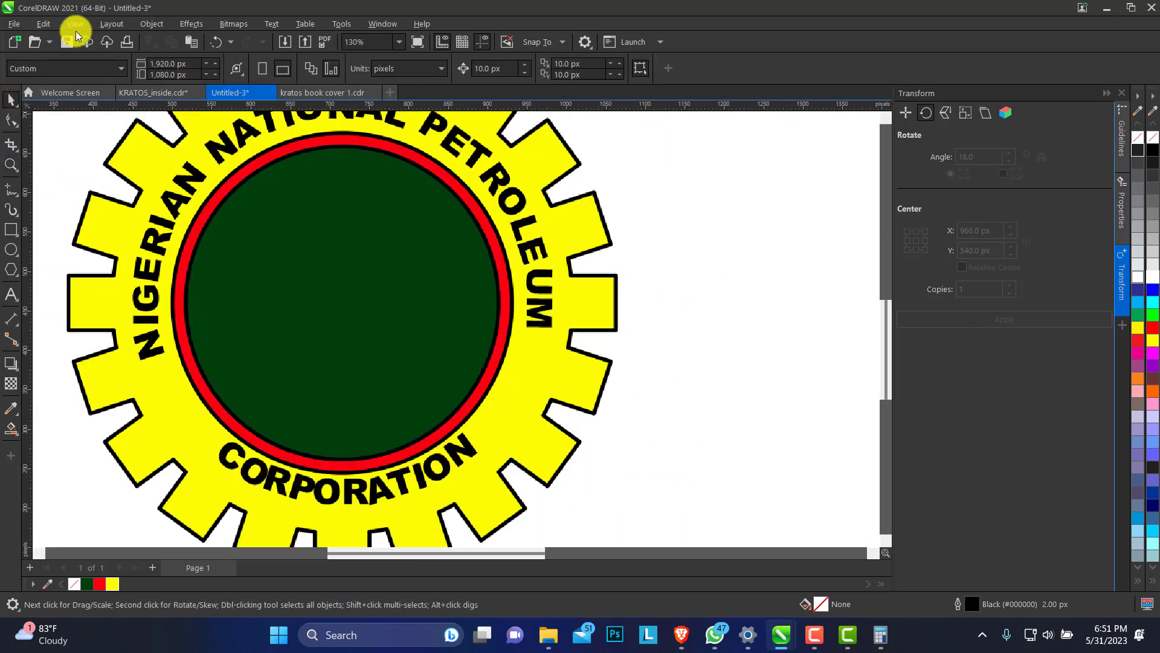
{"action": "left_click", "coordinate": [75, 24]}
{"action": "left_click", "coordinate": [102, 72]}
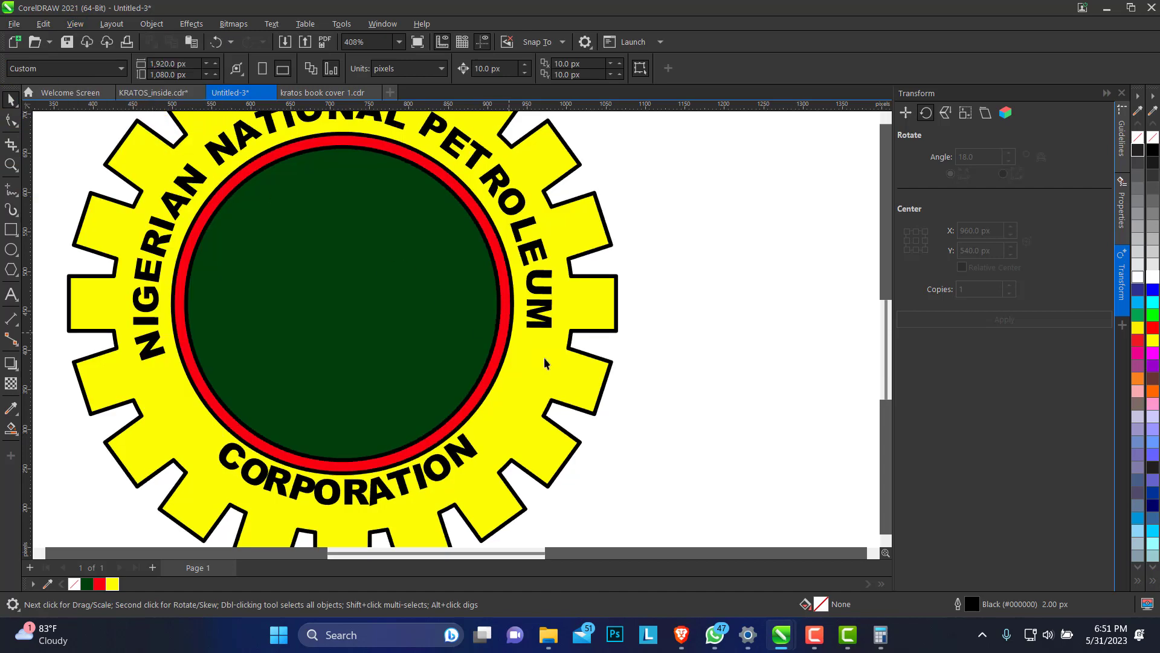
{"action": "left_click", "coordinate": [382, 488]}
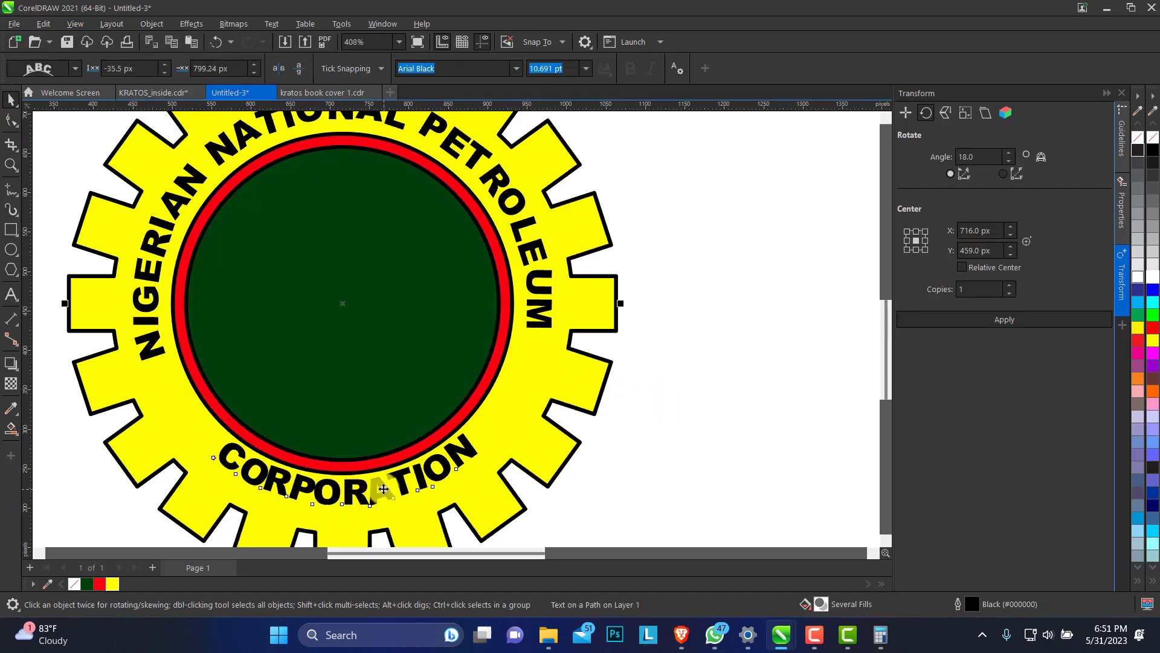
{"action": "left_click_drag", "start_coordinate": [384, 488], "coordinate": [383, 491]}
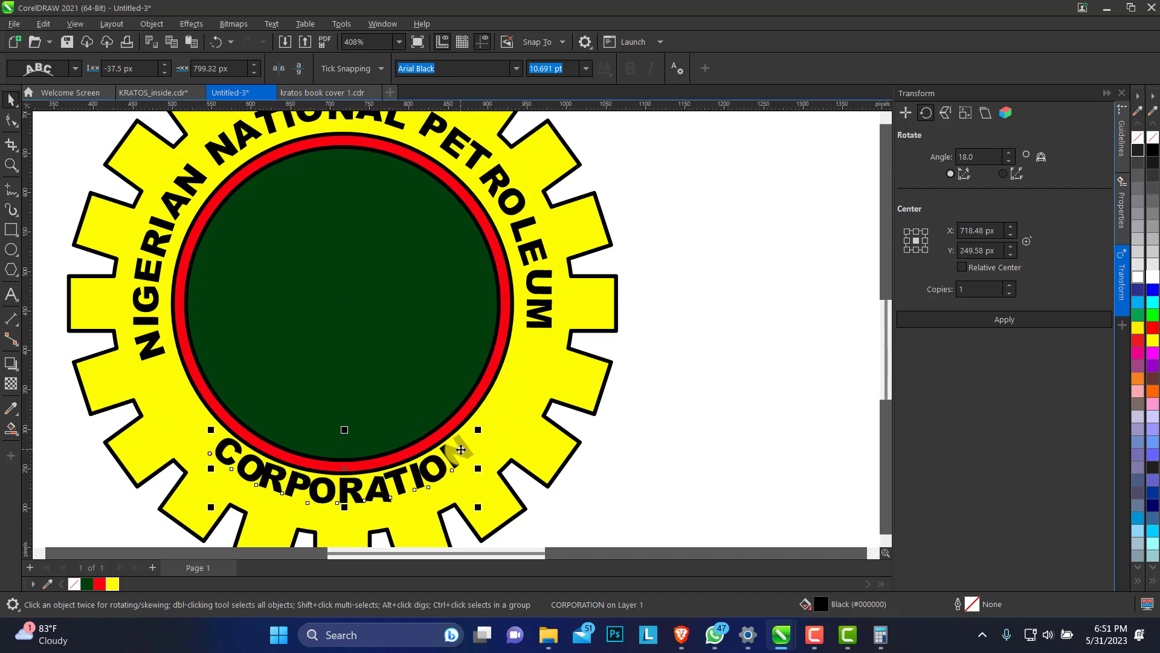
{"action": "mouse_move", "coordinate": [452, 455]}
{"action": "left_mouse_down"}
{"action": "mouse_move", "coordinate": [444, 483]}
{"action": "mouse_move", "coordinate": [448, 454]}
{"action": "left_mouse_up"}
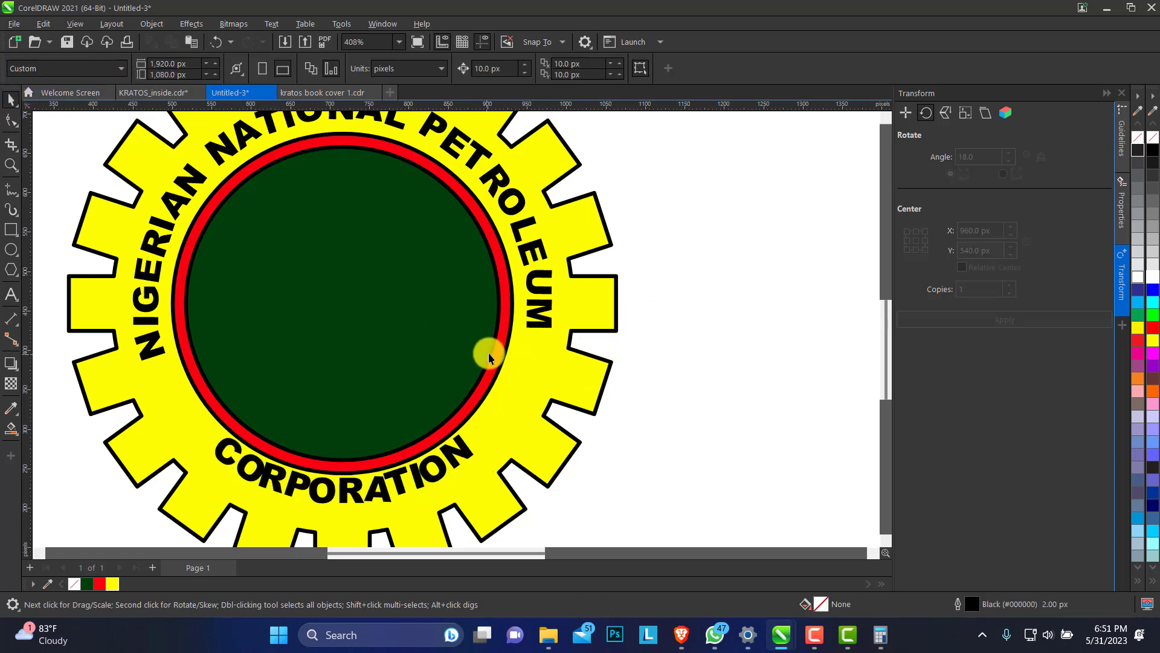
Shrink the red and green inner circles slightly and move CORPORATION closer to the circle.
{"action": "left_click", "coordinate": [506, 339]}
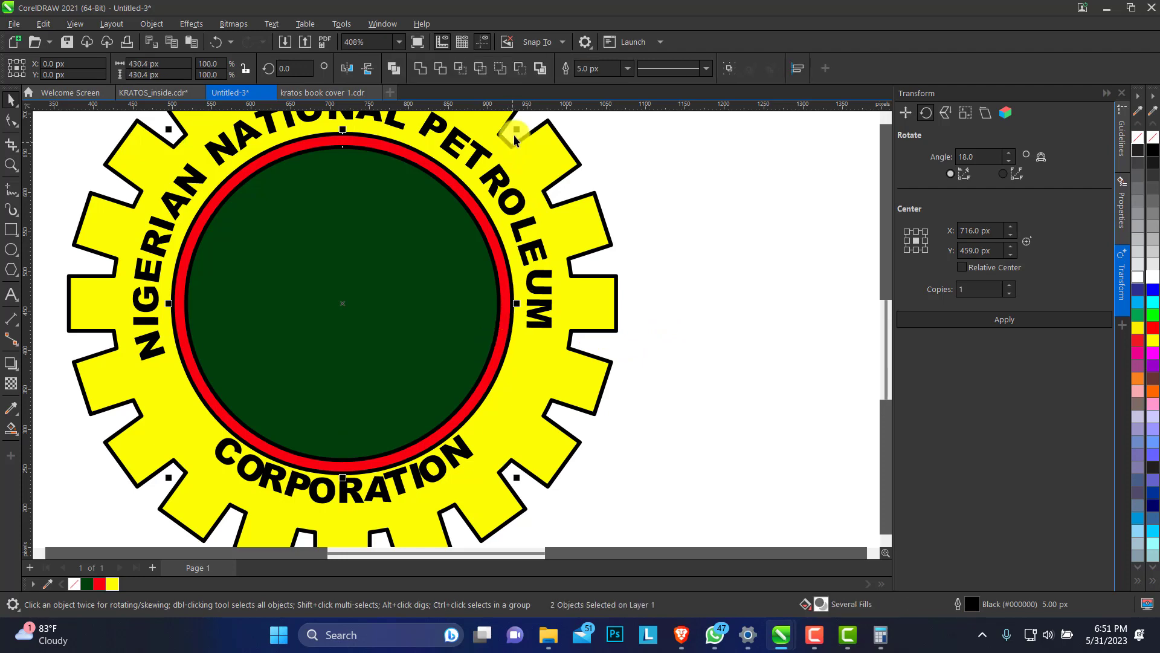
{"action": "left_click_drag", "start_coordinate": [517, 135], "coordinate": [509, 140]}
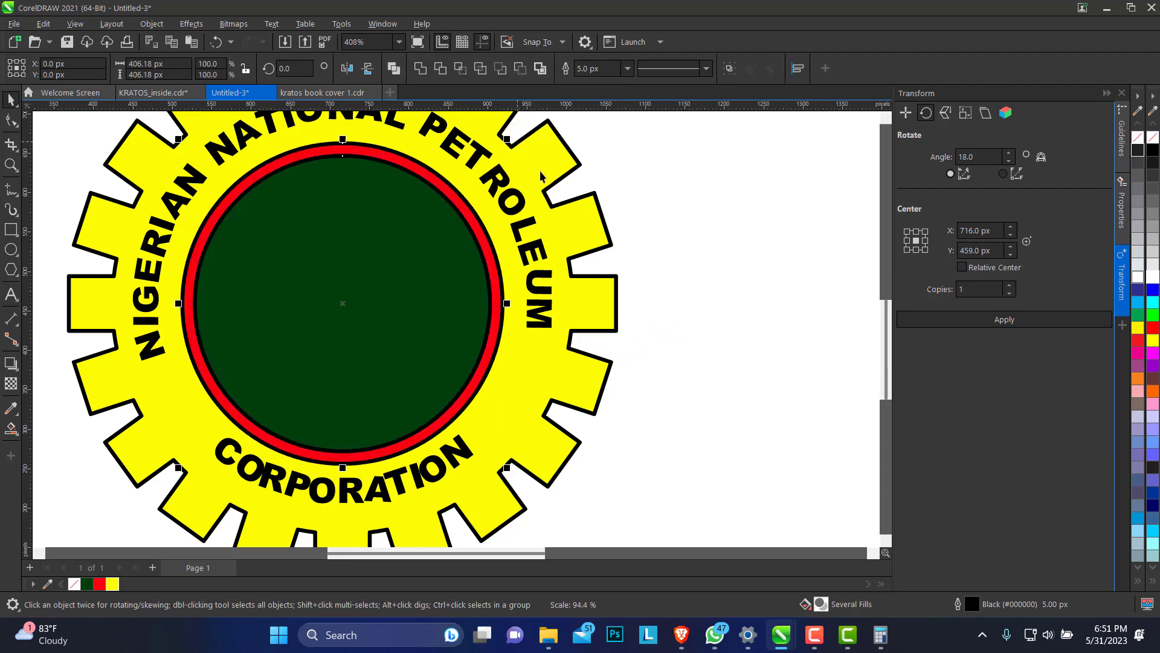
{"action": "left_click", "coordinate": [440, 473]}
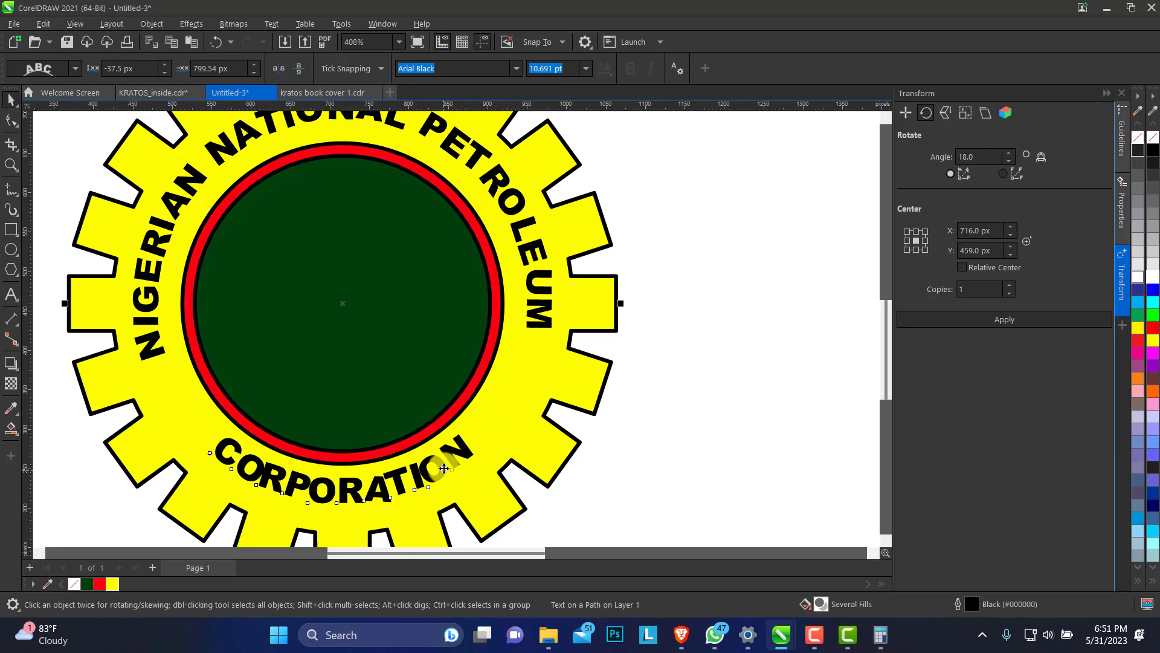
{"action": "mouse_move", "coordinate": [444, 468]}
{"action": "left_mouse_down"}
{"action": "mouse_move", "coordinate": [446, 481]}
{"action": "mouse_move", "coordinate": [448, 464]}
{"action": "left_mouse_up"}
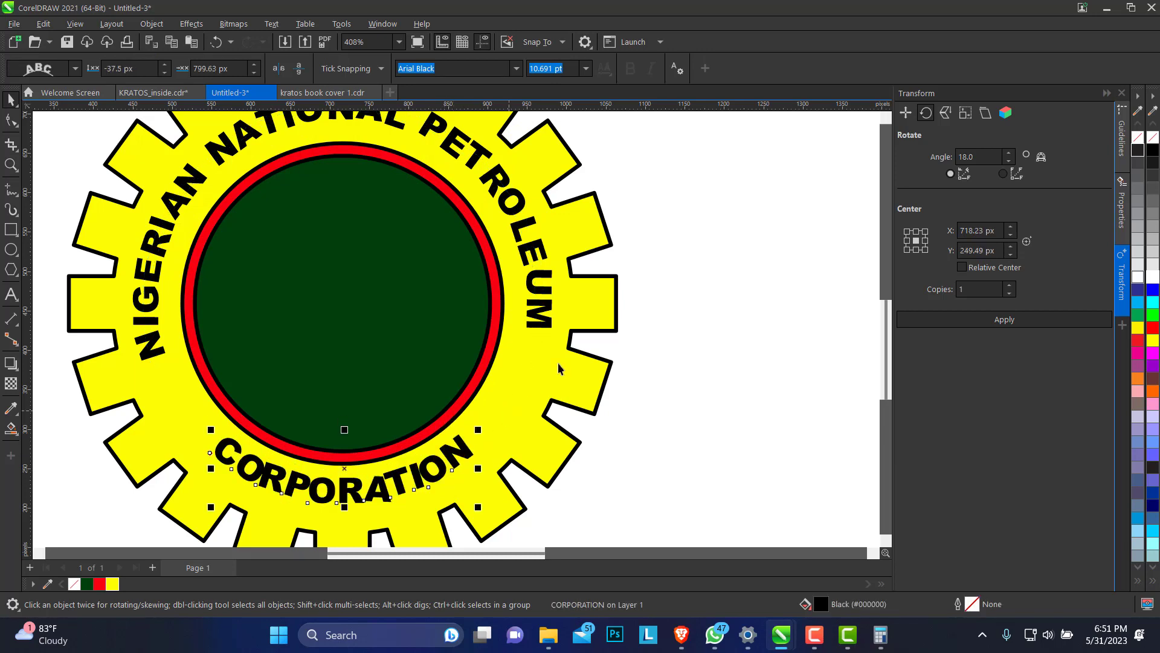
{"action": "left_click", "coordinate": [738, 316]}
Check the Order options for the CORPORATION text, then zoom out to the whole page.
{"action": "left_click", "coordinate": [456, 451]}
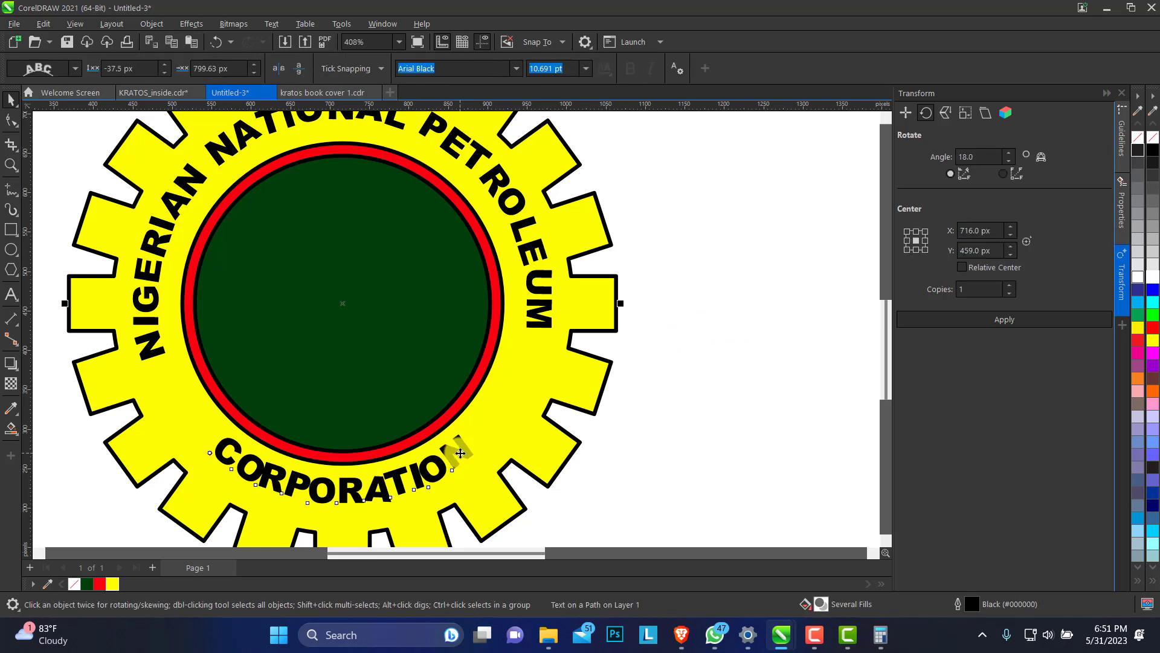
{"action": "right_click", "coordinate": [458, 452]}
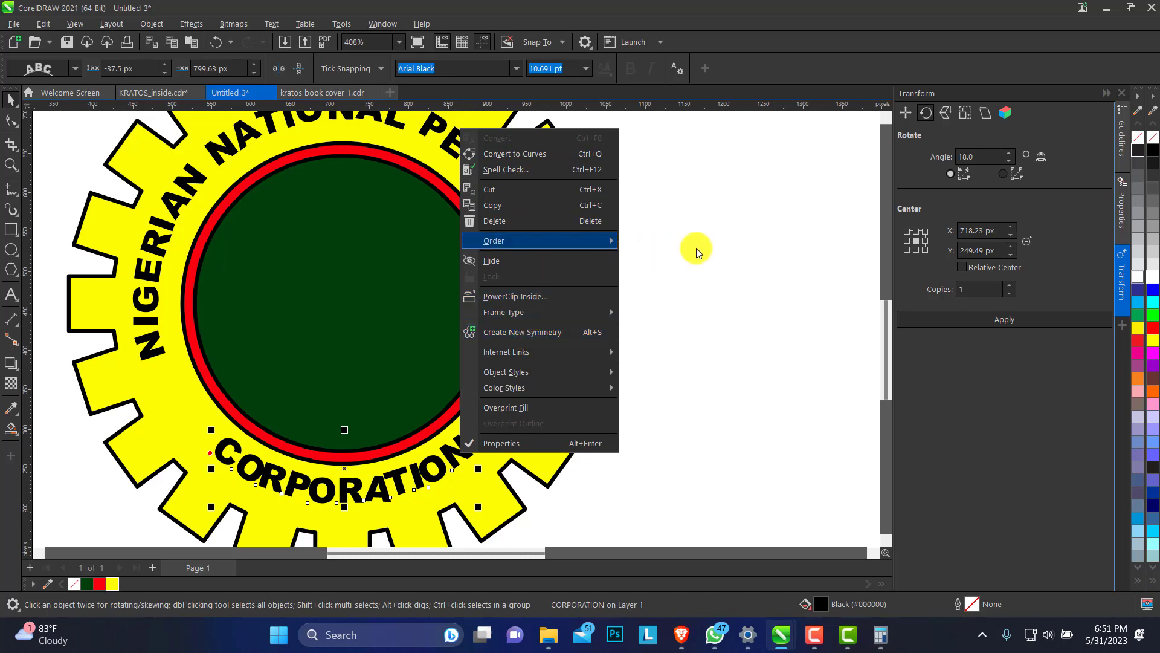
{"action": "mouse_move", "coordinate": [514, 240]}
{"action": "left_click", "coordinate": [694, 188]}
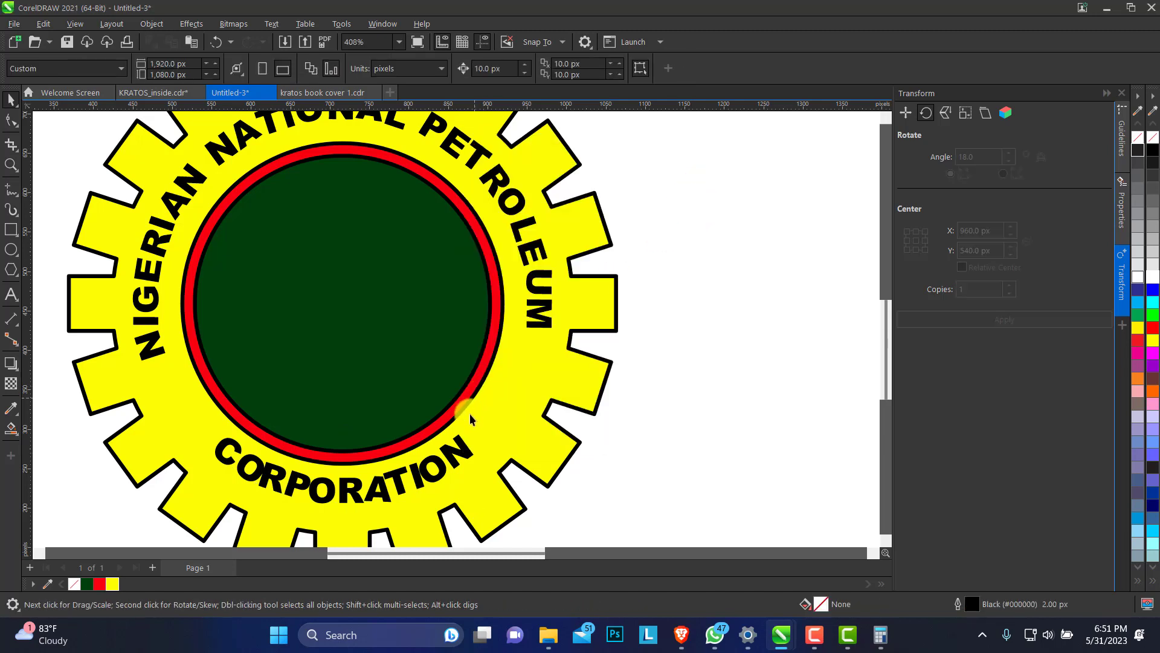
{"action": "right_click", "coordinate": [464, 449]}
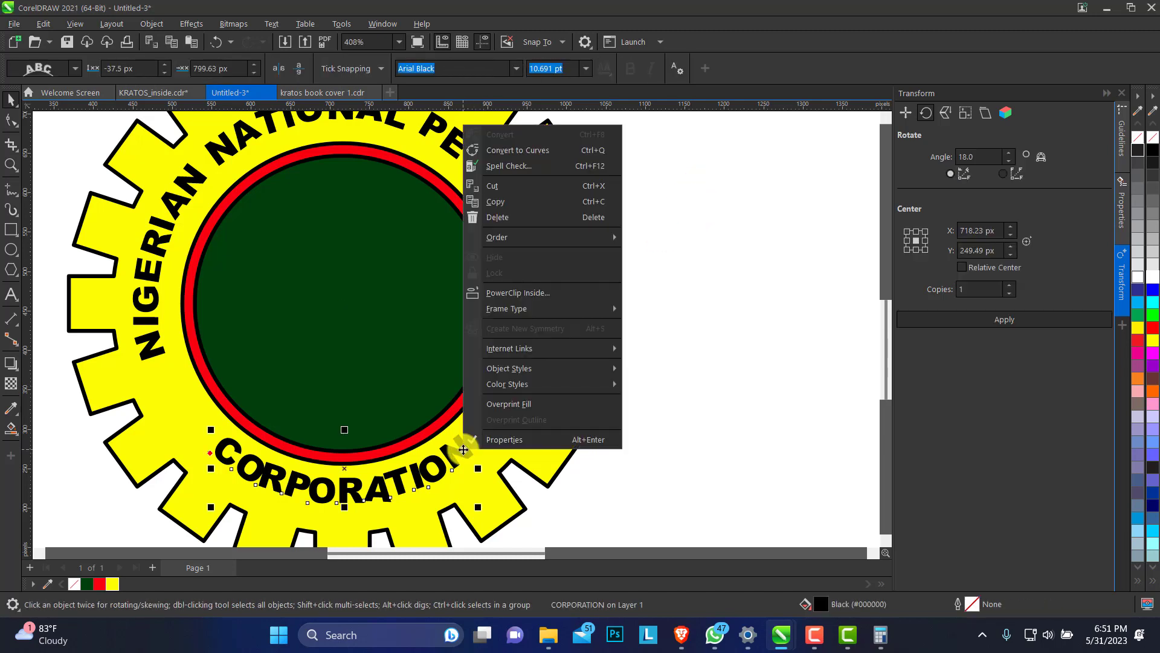
{"action": "left_click", "coordinate": [11, 164]}
{"action": "right_click", "coordinate": [393, 307]}
{"action": "right_click", "coordinate": [415, 305]}
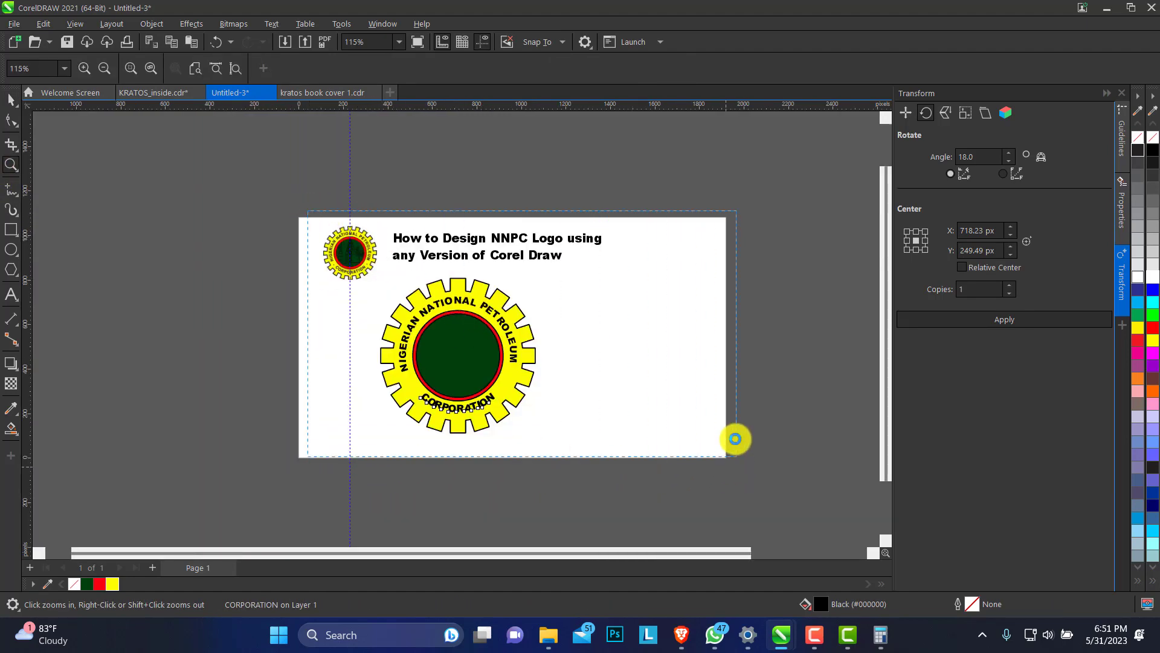
Break the CORPORATION text from its path with Ctrl+K.
{"action": "key", "text": "shift+F4"}
{"action": "left_click", "coordinate": [10, 99]}
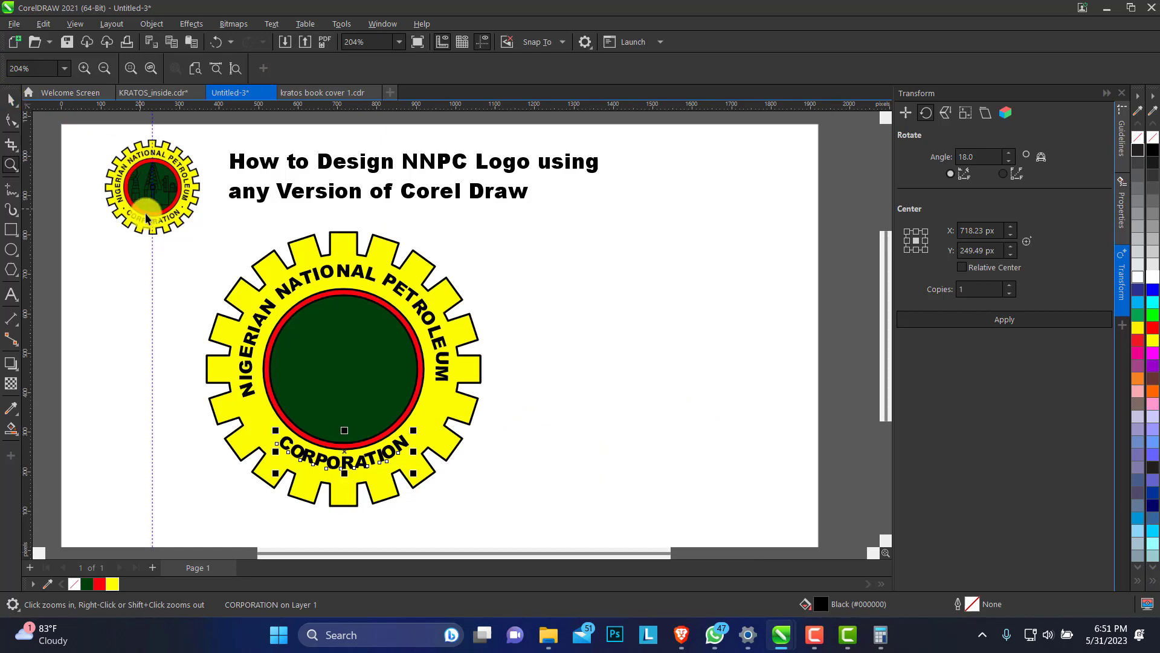
{"action": "left_click", "coordinate": [365, 464]}
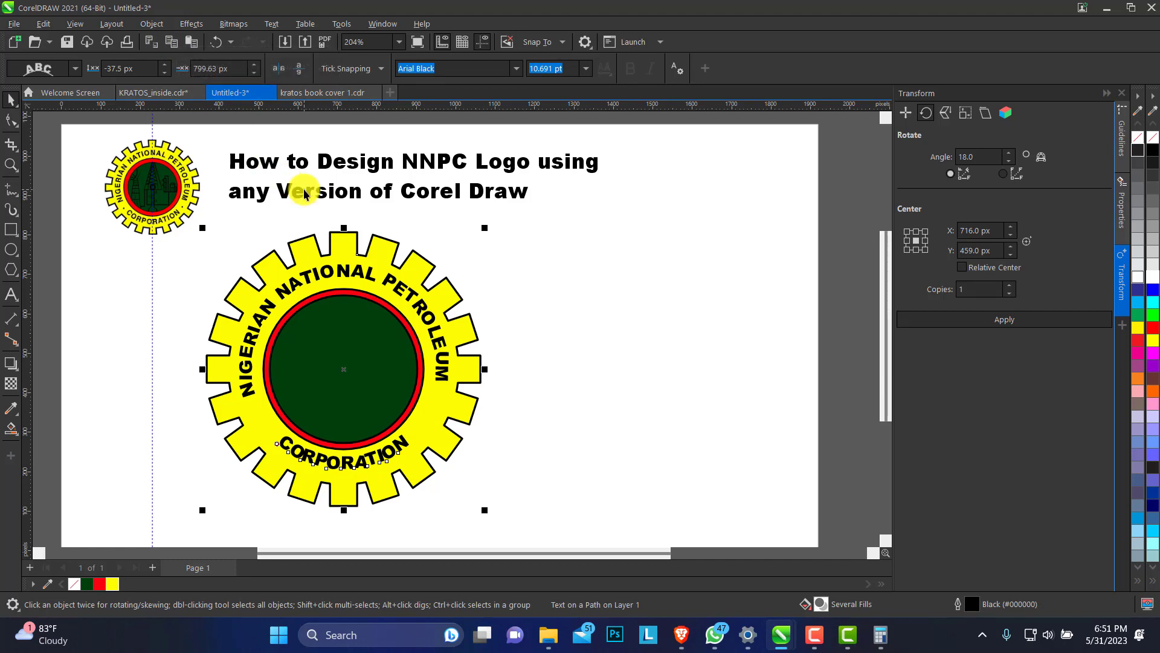
{"action": "key", "text": "ctrl+k"}
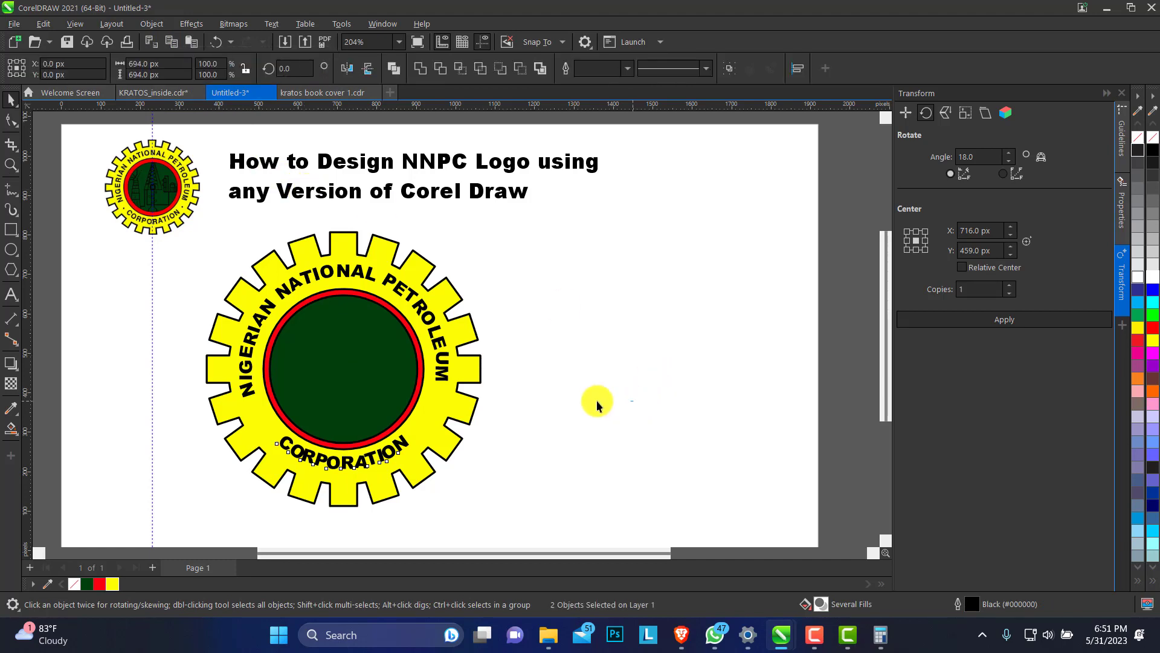
{"action": "left_click", "coordinate": [344, 462]}
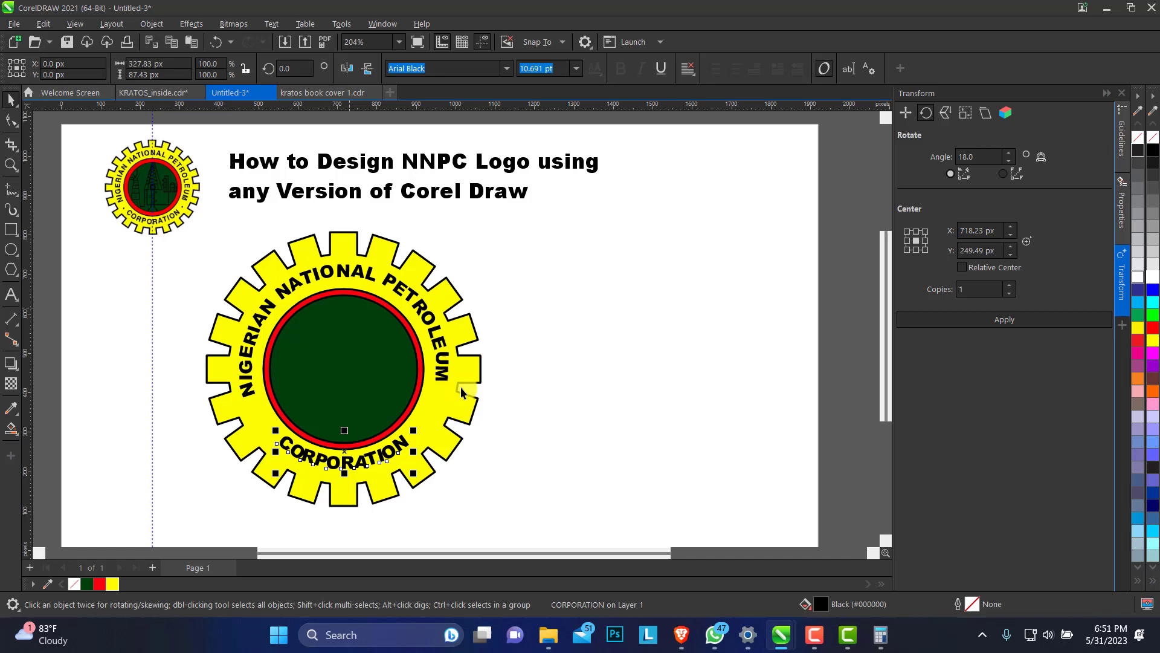
{"action": "left_click", "coordinate": [584, 413]}
Draw a small ellipse left of CORPORATION, undoing the misshapen attempt.
{"action": "left_click", "coordinate": [11, 249]}
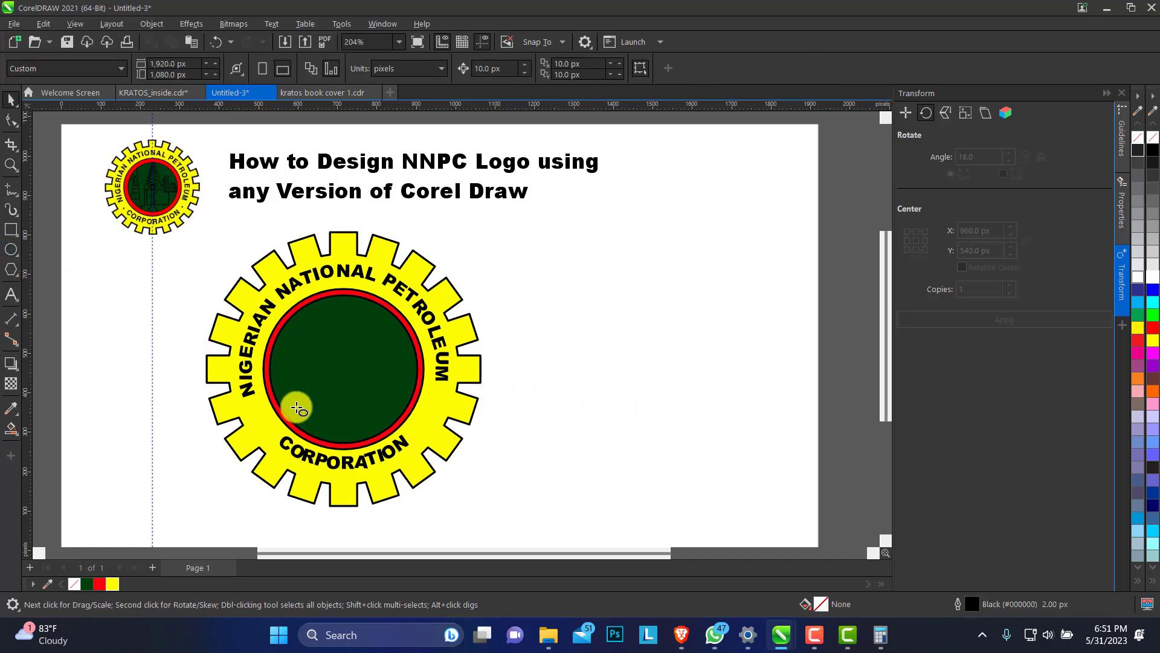
{"action": "mouse_move", "coordinate": [258, 431]}
{"action": "left_mouse_down"}
{"action": "mouse_move", "coordinate": [270, 409]}
{"action": "mouse_move", "coordinate": [264, 424]}
{"action": "left_mouse_up"}
{"action": "key", "text": "ctrl+z"}
Fill the small circle solid black and remove its outline.
{"action": "left_click", "coordinate": [11, 98]}
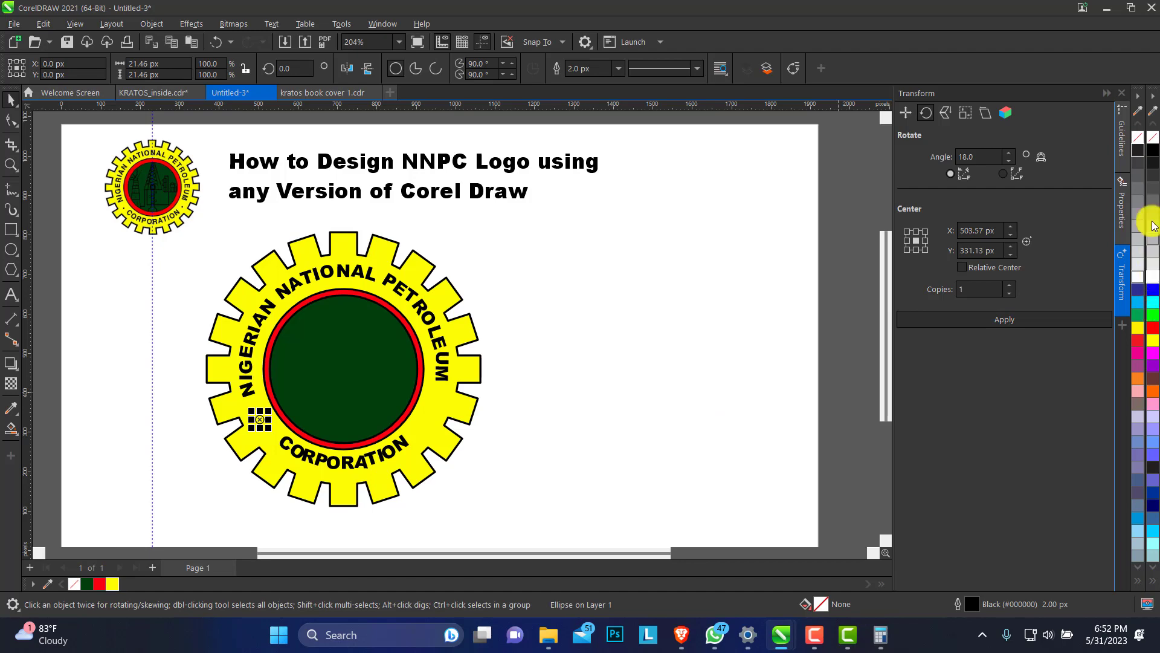
{"action": "left_click", "coordinate": [1151, 150]}
{"action": "right_click", "coordinate": [1151, 138]}
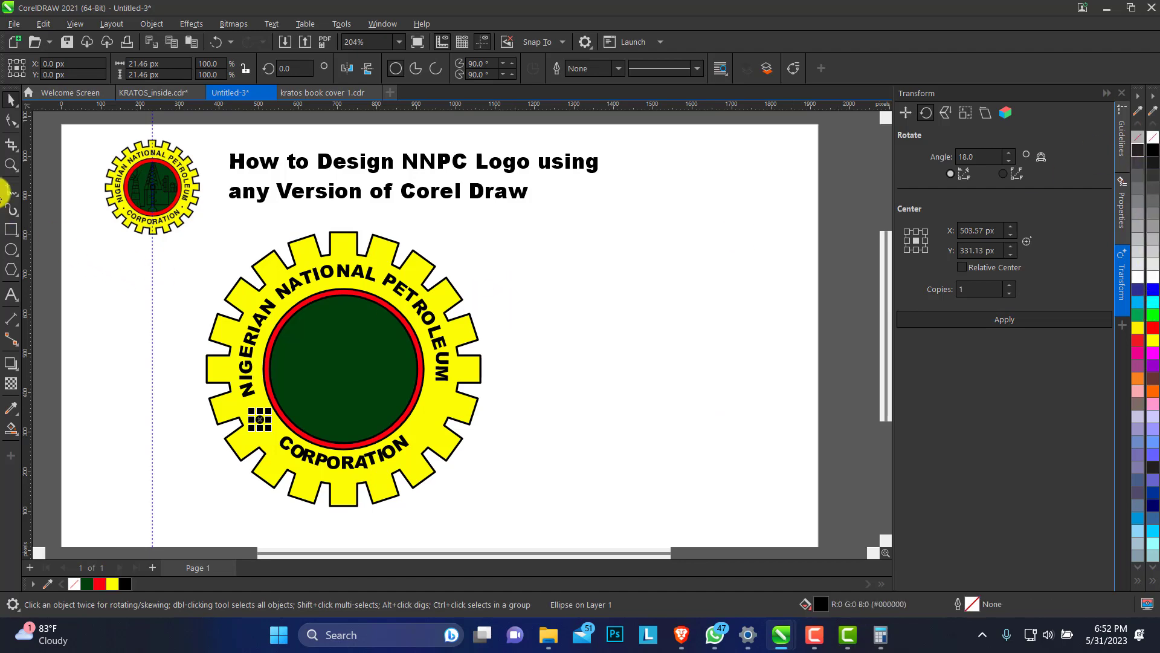
{"action": "left_click", "coordinate": [11, 168]}
{"action": "left_click", "coordinate": [448, 456]}
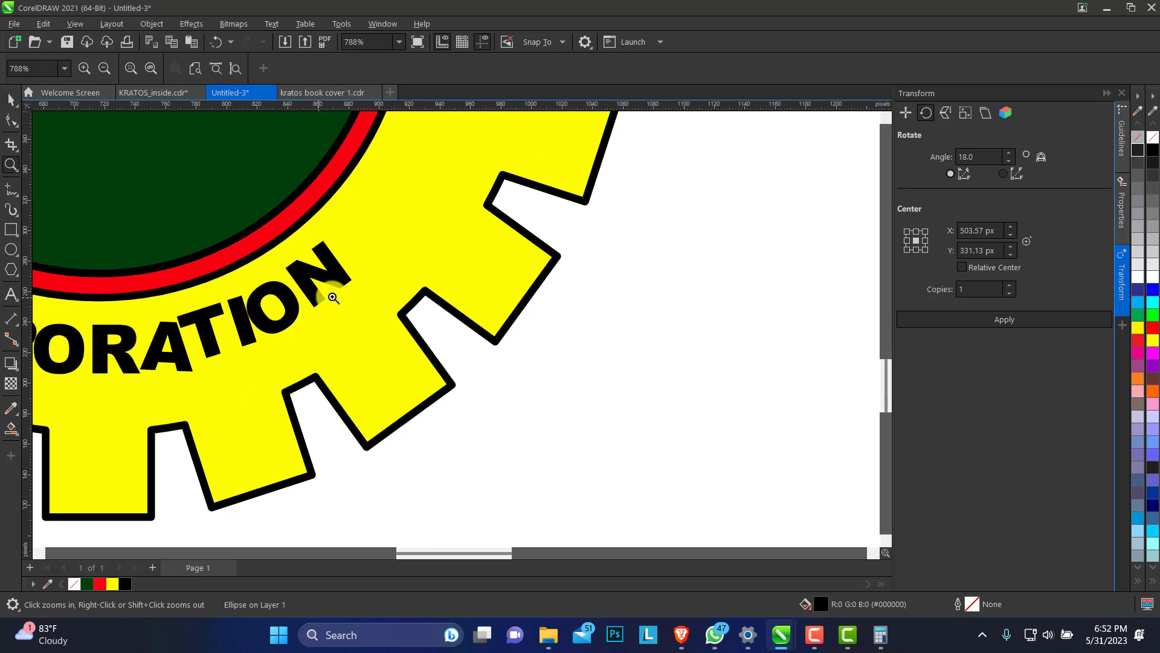
{"action": "right_click", "coordinate": [170, 230]}
Copy the black dot to the gear's right side between PETROLEUM and CORPORATION.
{"action": "left_click", "coordinate": [11, 99]}
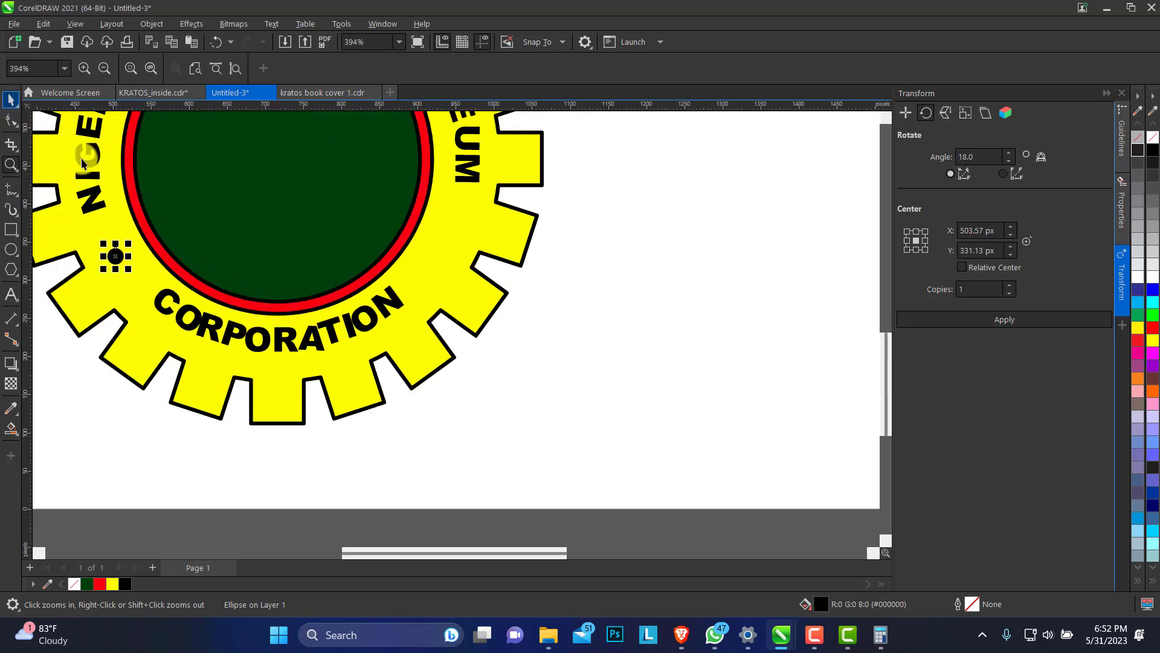
{"action": "left_click_drag", "start_coordinate": [114, 257], "coordinate": [445, 242]}
{"action": "left_click", "coordinate": [11, 164]}
{"action": "right_click", "coordinate": [338, 233]}
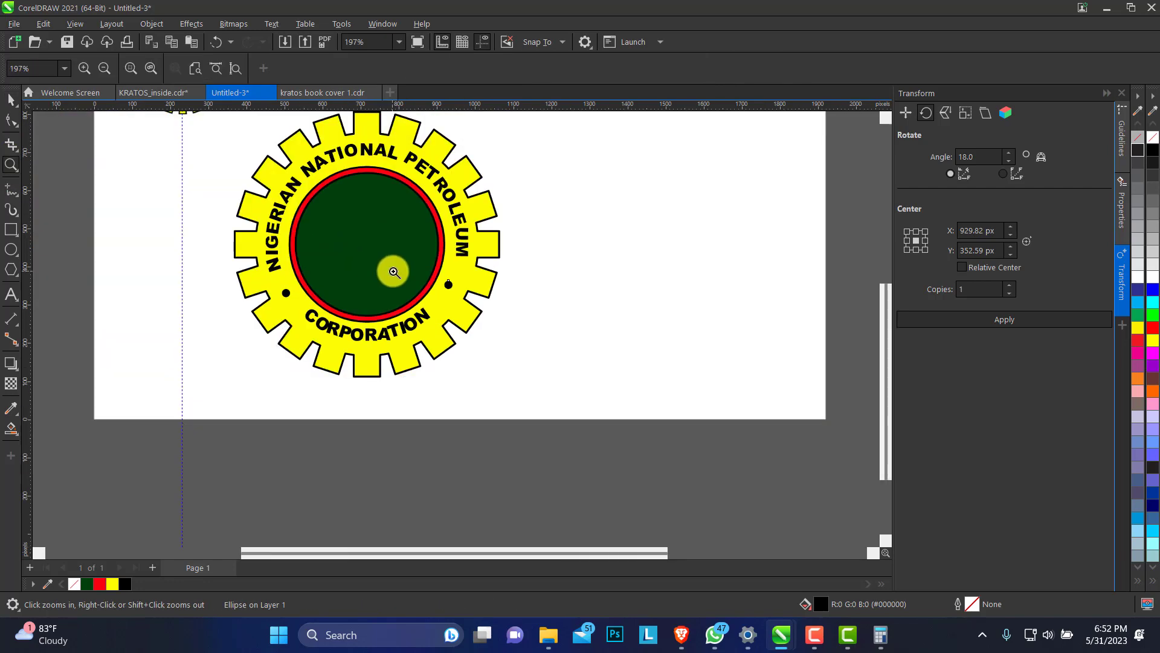
{"action": "right_click", "coordinate": [393, 272]}
{"action": "left_click_drag", "start_coordinate": [267, 544], "coordinate": [365, 247]}
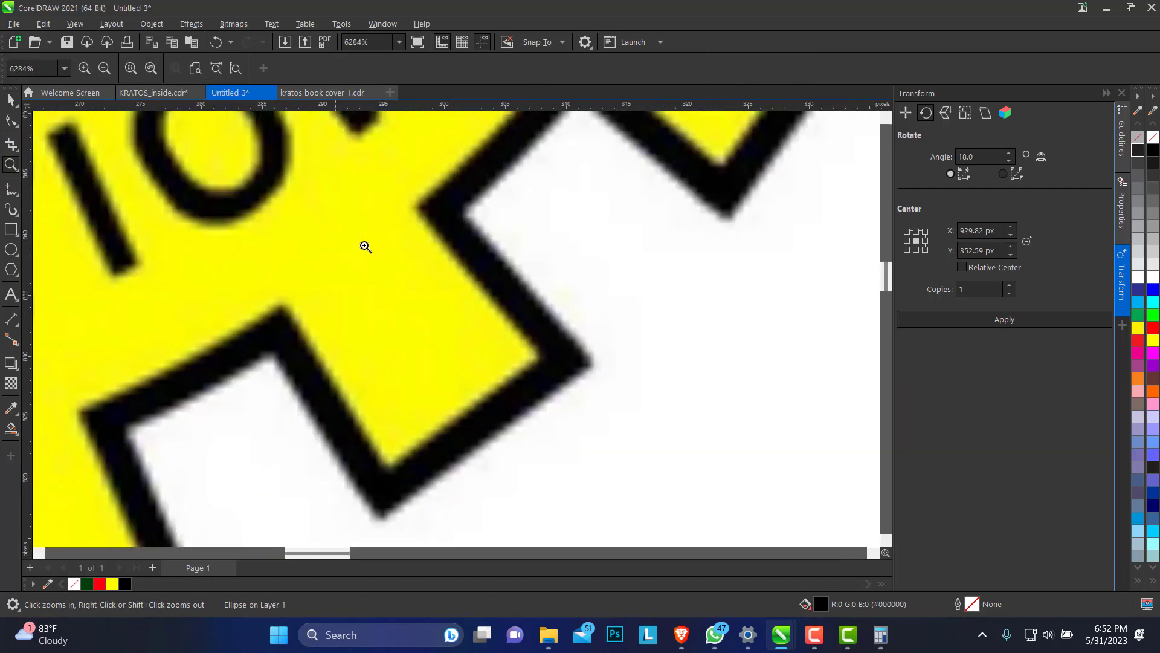
{"action": "right_click", "coordinate": [365, 246]}
{"action": "left_click_drag", "start_coordinate": [306, 185], "coordinate": [562, 366]}
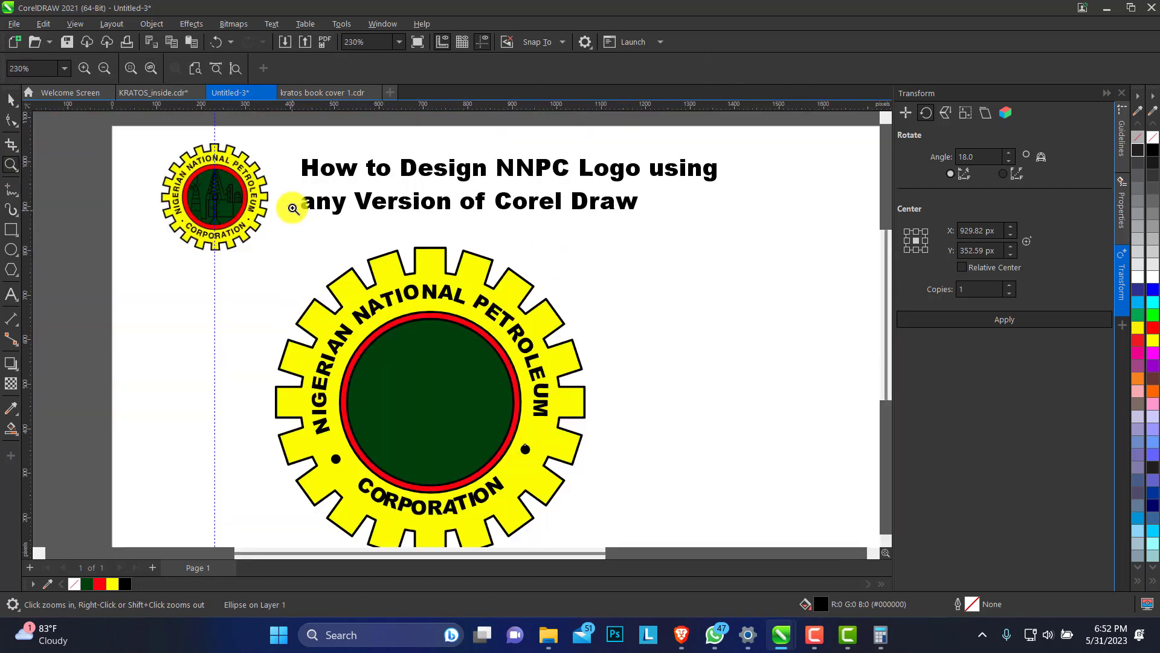
Fill the ring behind the green circle with pure red (R255 G0 B0).
{"action": "left_click_drag", "start_coordinate": [290, 279], "coordinate": [639, 509]}
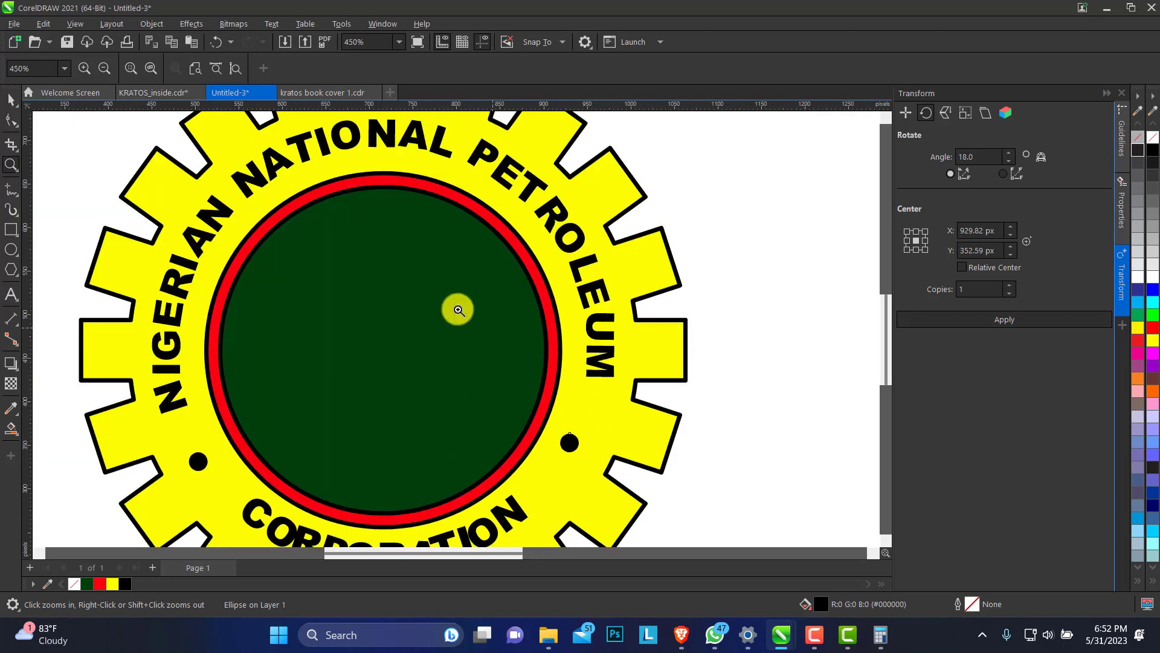
{"action": "left_click", "coordinate": [11, 99]}
{"action": "left_click", "coordinate": [492, 246]}
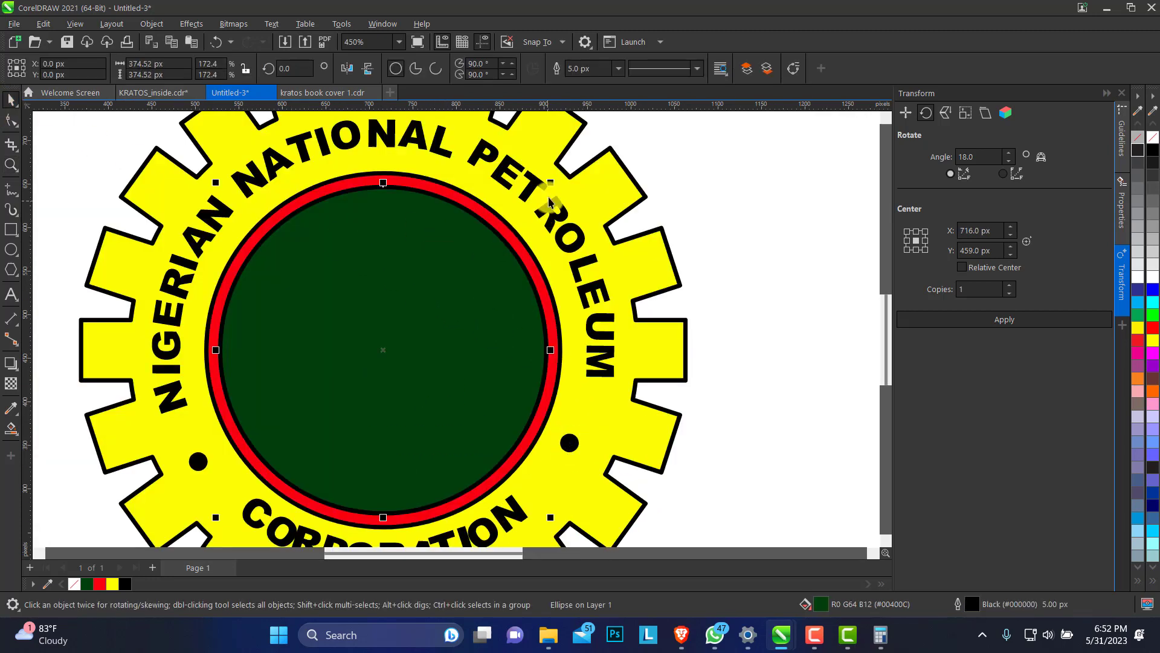
{"action": "left_click_drag", "start_coordinate": [552, 183], "coordinate": [559, 197]}
{"action": "left_click", "coordinate": [472, 200]}
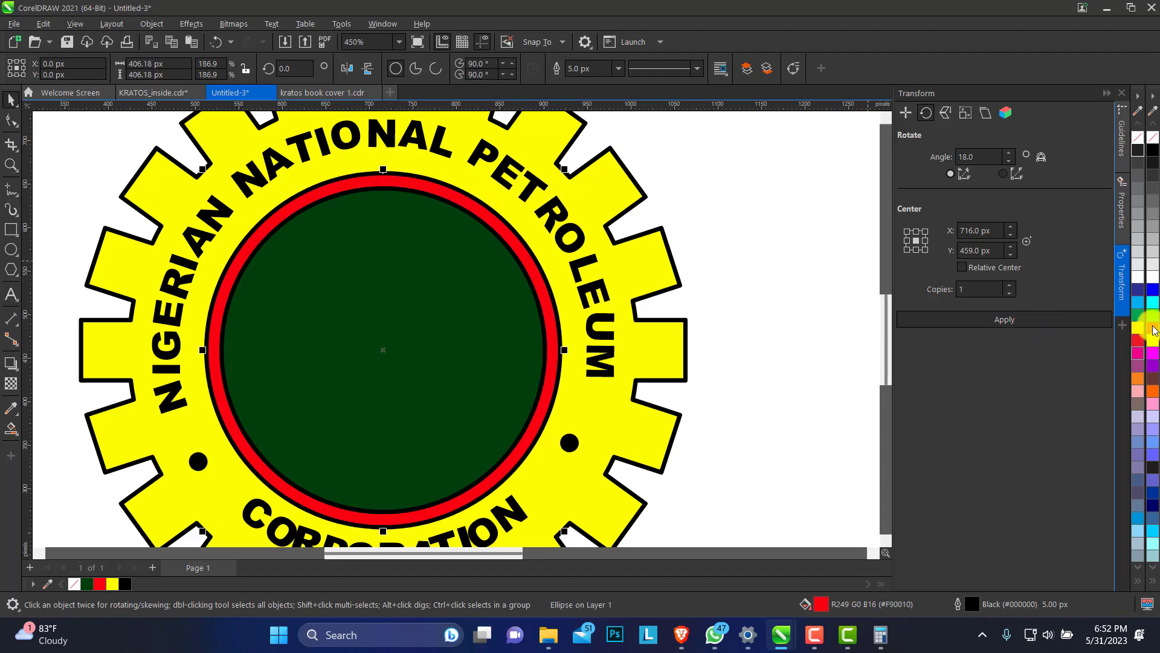
{"action": "left_click", "coordinate": [1153, 328]}
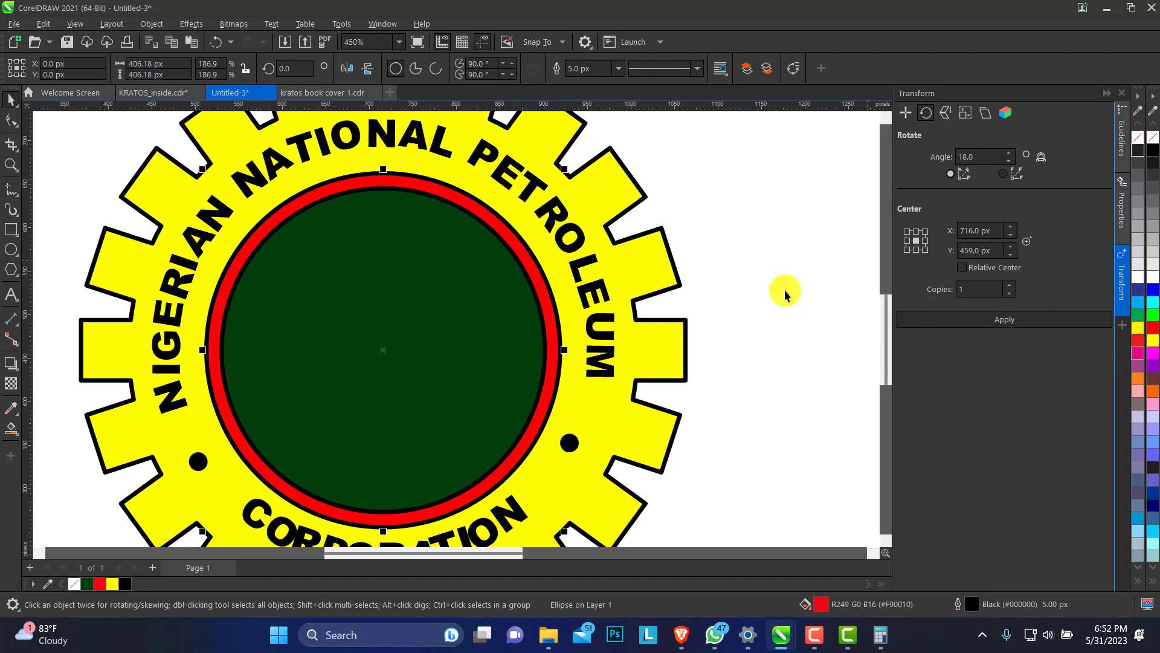
Zoom out to frame the logo and tutorial title, then deselect the red ring.
{"action": "left_click", "coordinate": [11, 164]}
{"action": "right_click", "coordinate": [459, 251]}
{"action": "right_click", "coordinate": [454, 264]}
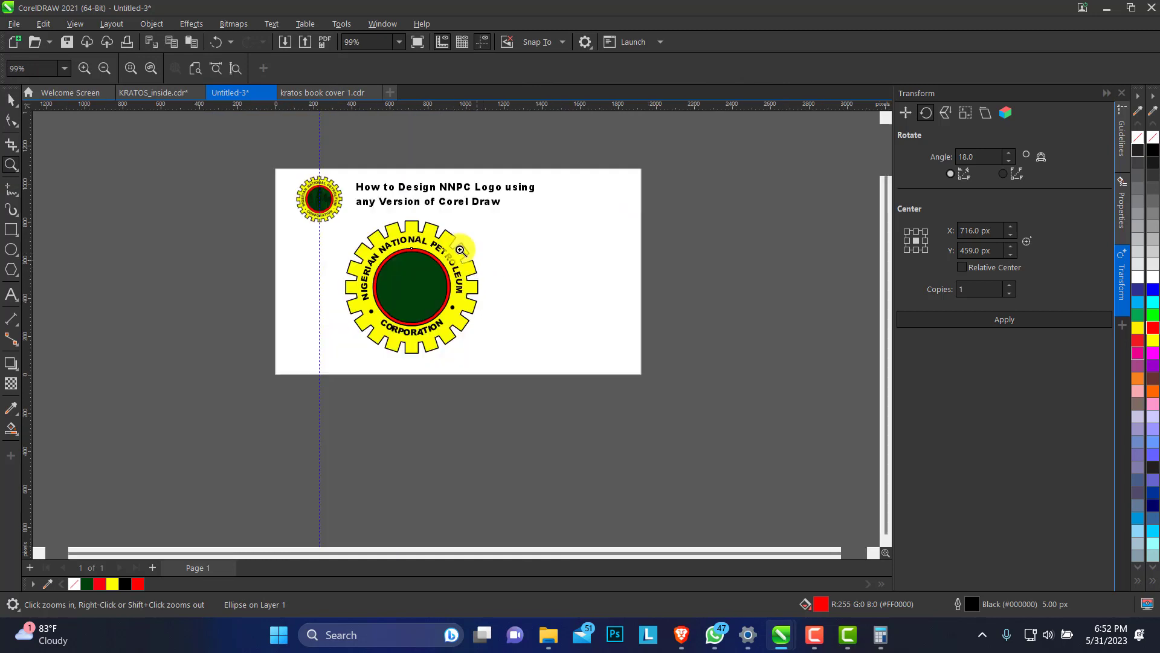
{"action": "left_click_drag", "start_coordinate": [270, 159], "coordinate": [693, 392]}
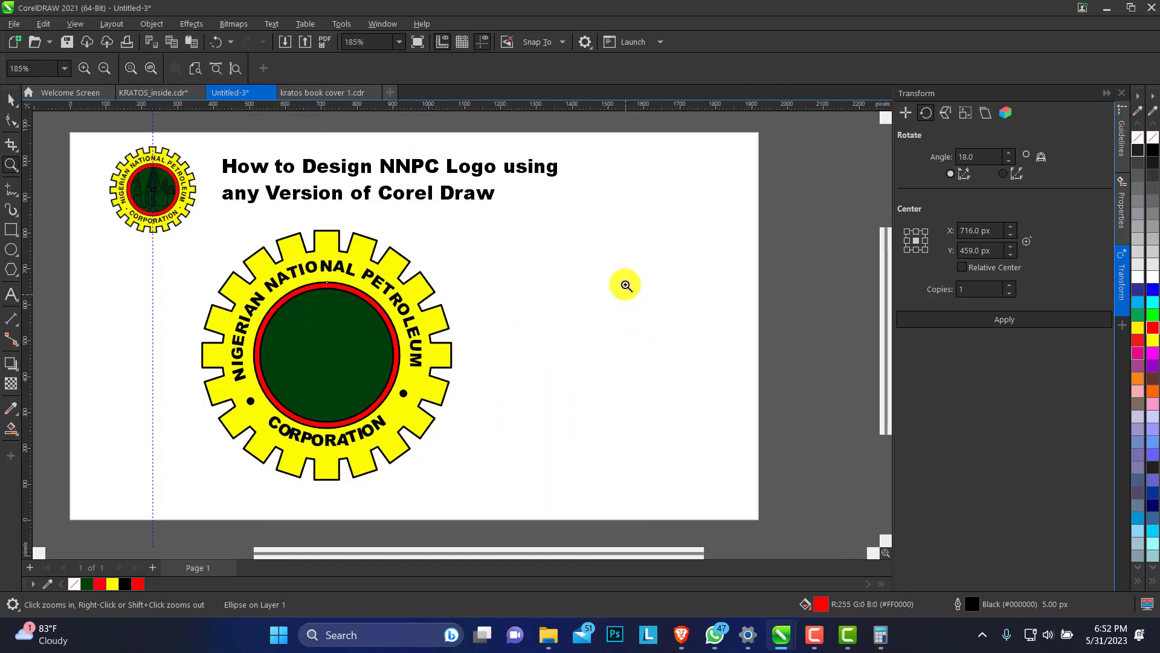
{"action": "left_click", "coordinate": [13, 100]}
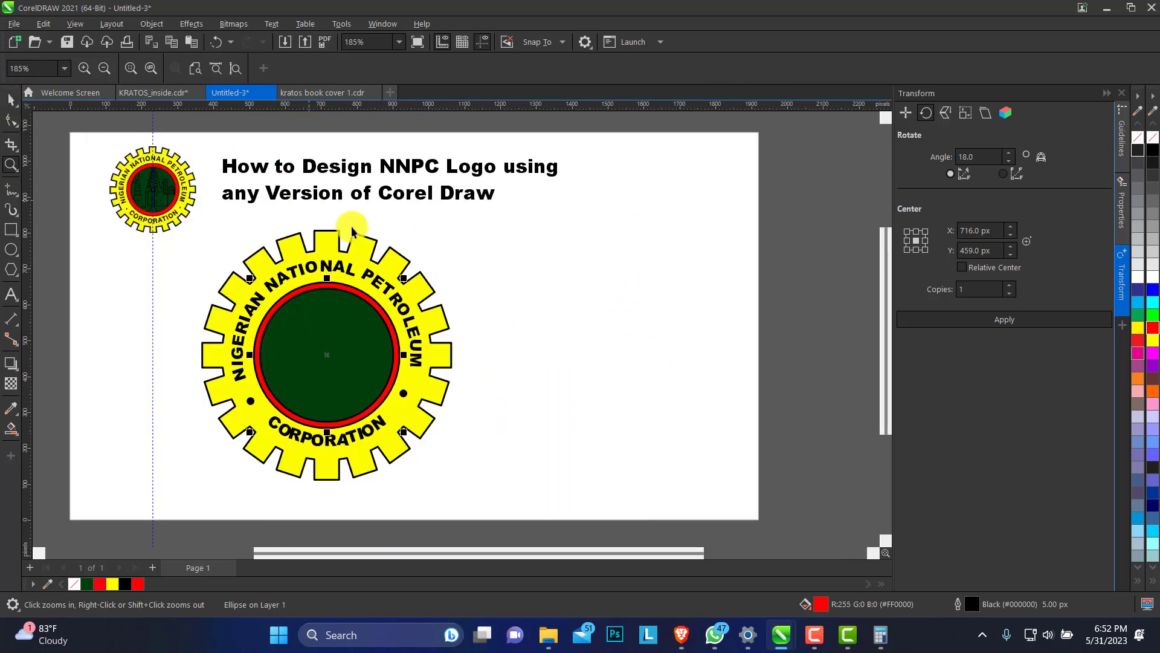
{"action": "left_click", "coordinate": [633, 220]}
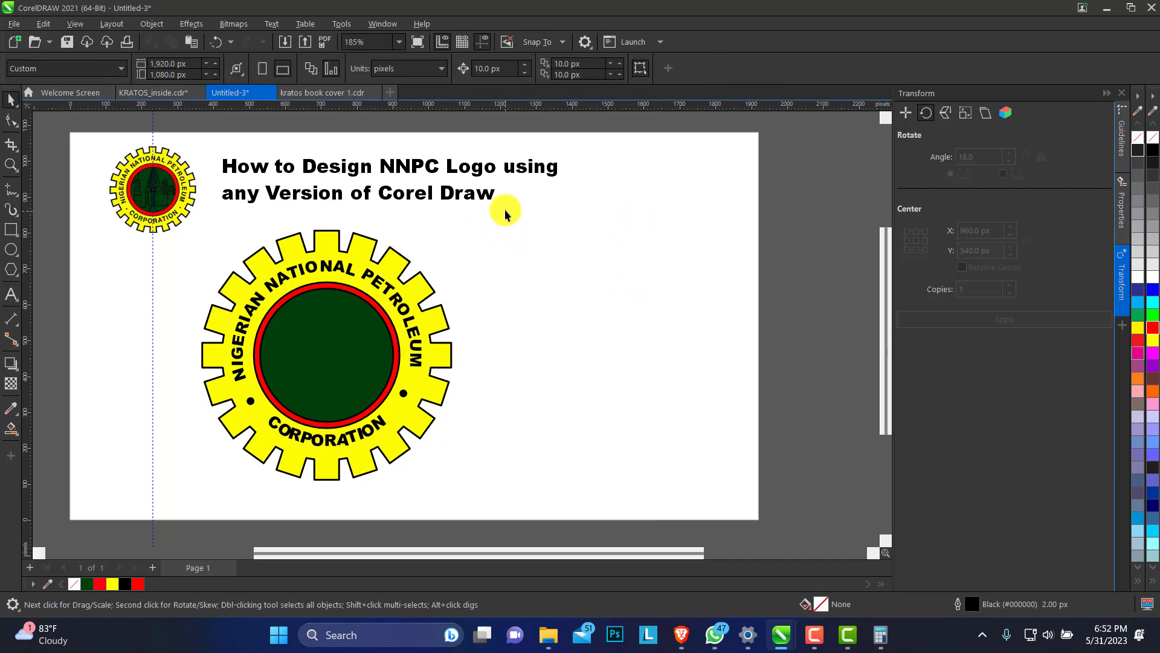
Marquee-select all logo parts, nudge them slightly left and up, then deselect.
{"action": "left_click_drag", "start_coordinate": [242, 466], "coordinate": [201, 448]}
{"action": "left_click_drag", "start_coordinate": [339, 357], "coordinate": [362, 353]}
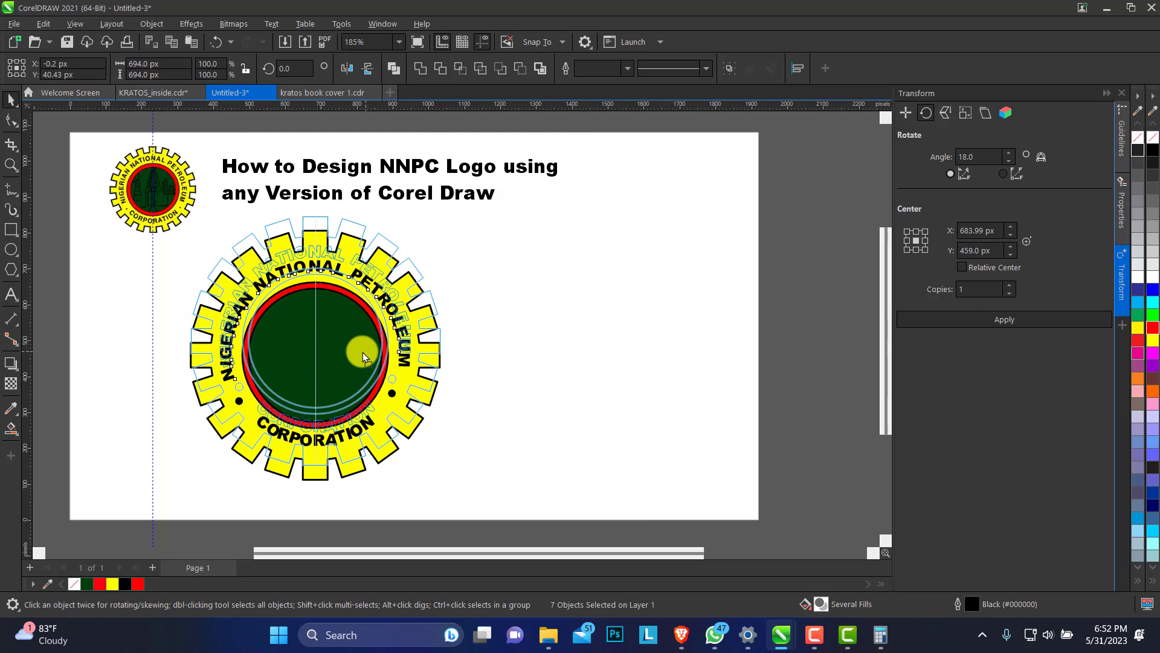
{"action": "left_click", "coordinate": [642, 306]}
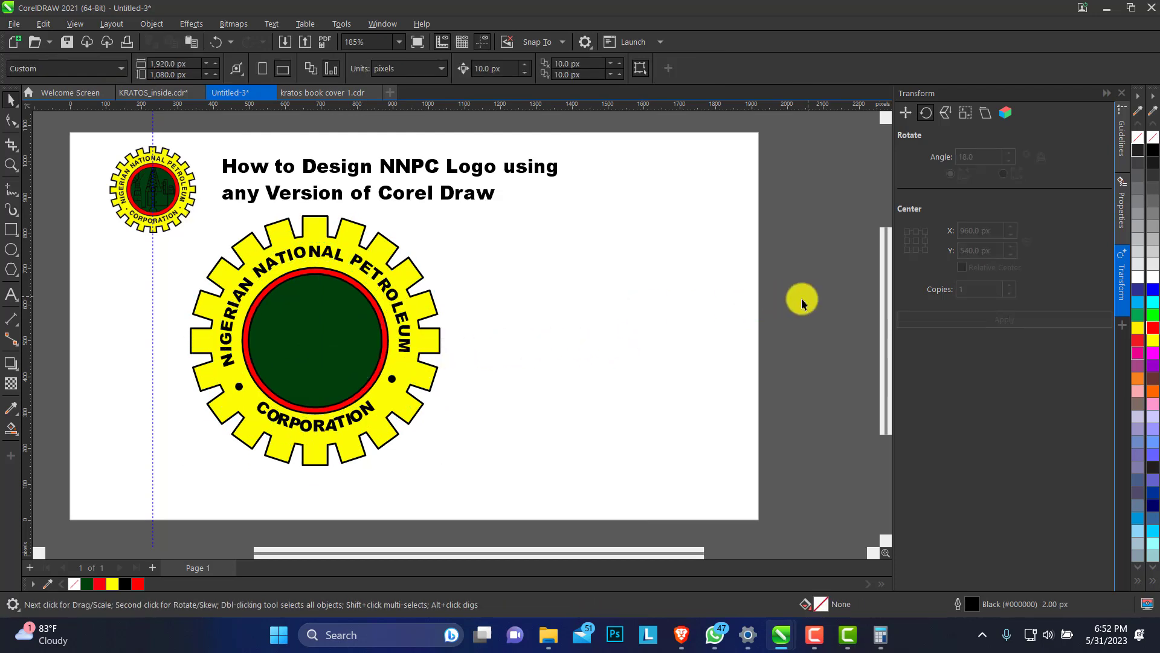